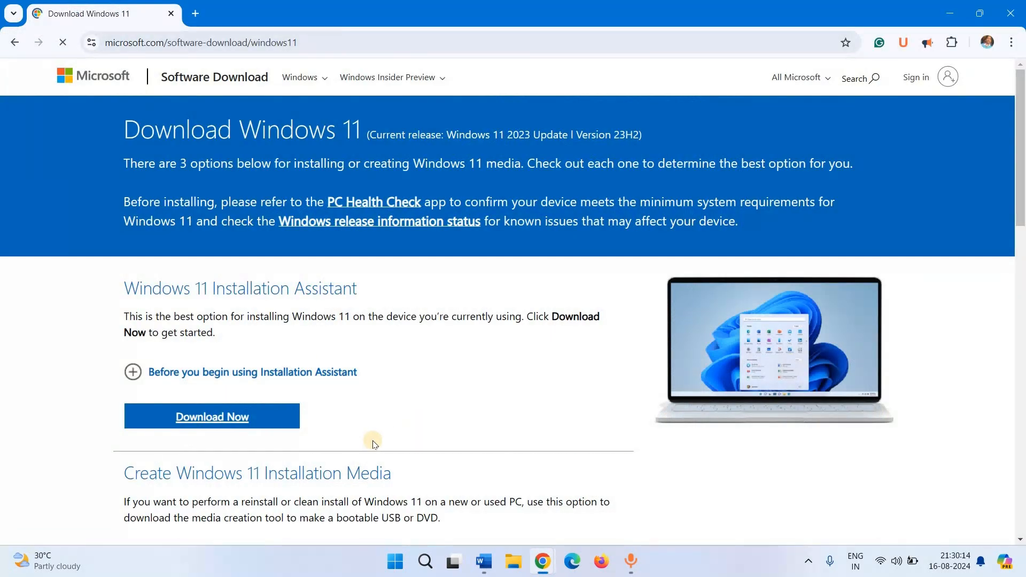
Choose the Windows 11 (multi-edition ISO for x64 devices) disk image and request its download.
{"action": "scroll", "coordinate": [373, 442], "scroll_direction": "down", "scroll_amount": 5}
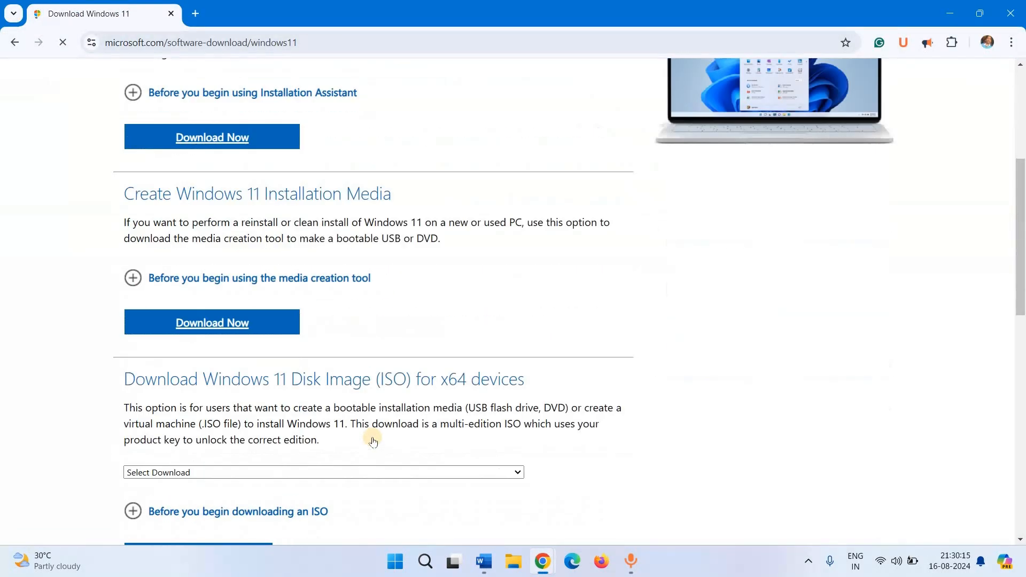
{"action": "scroll", "coordinate": [373, 441], "scroll_direction": "down", "scroll_amount": 4}
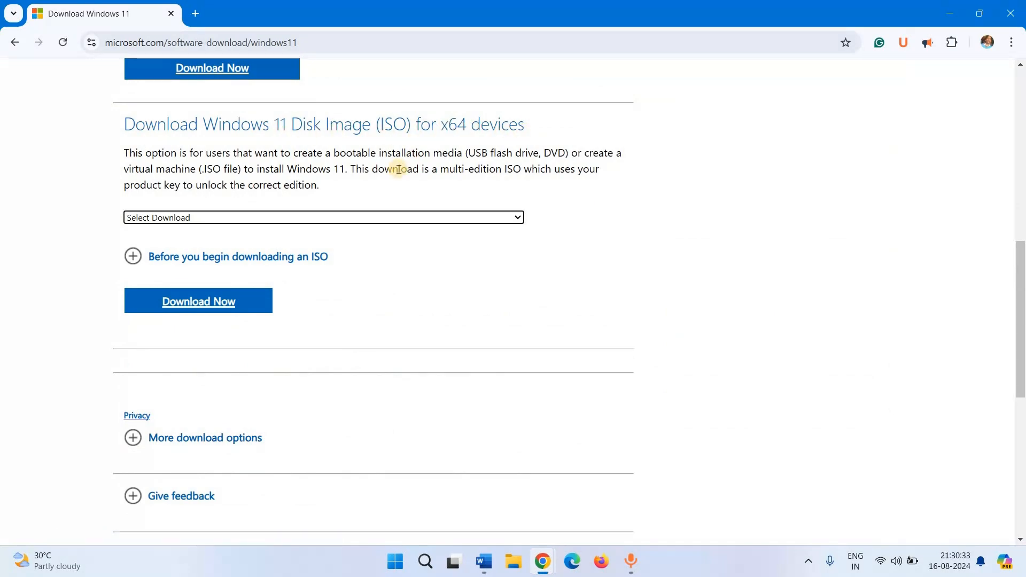
{"action": "left_click", "coordinate": [488, 223]}
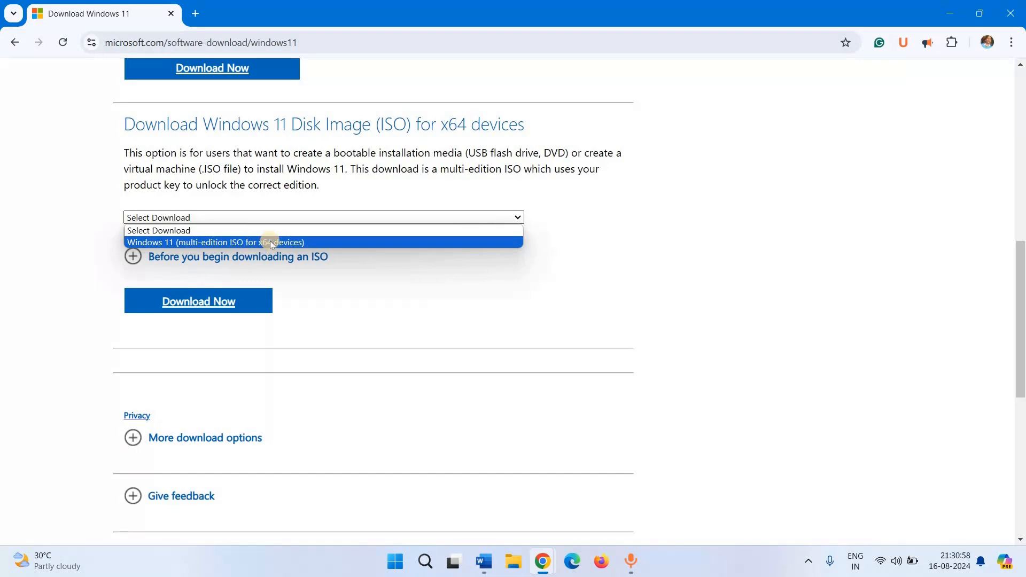
{"action": "left_click", "coordinate": [296, 243]}
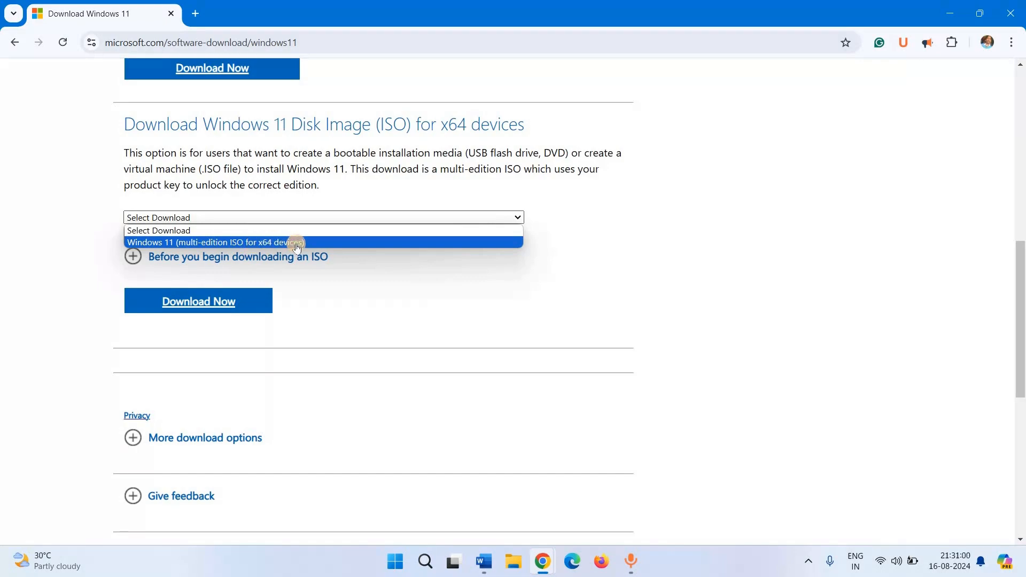
{"action": "left_click", "coordinate": [197, 308]}
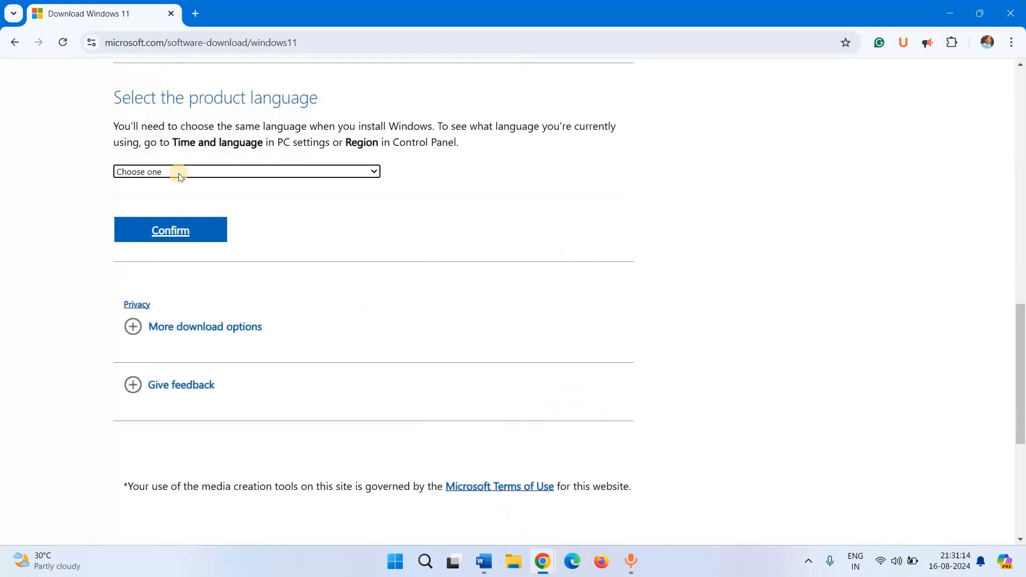
Confirm English International as the product language and start the 64-bit Windows 11 download.
{"action": "left_click", "coordinate": [178, 174]}
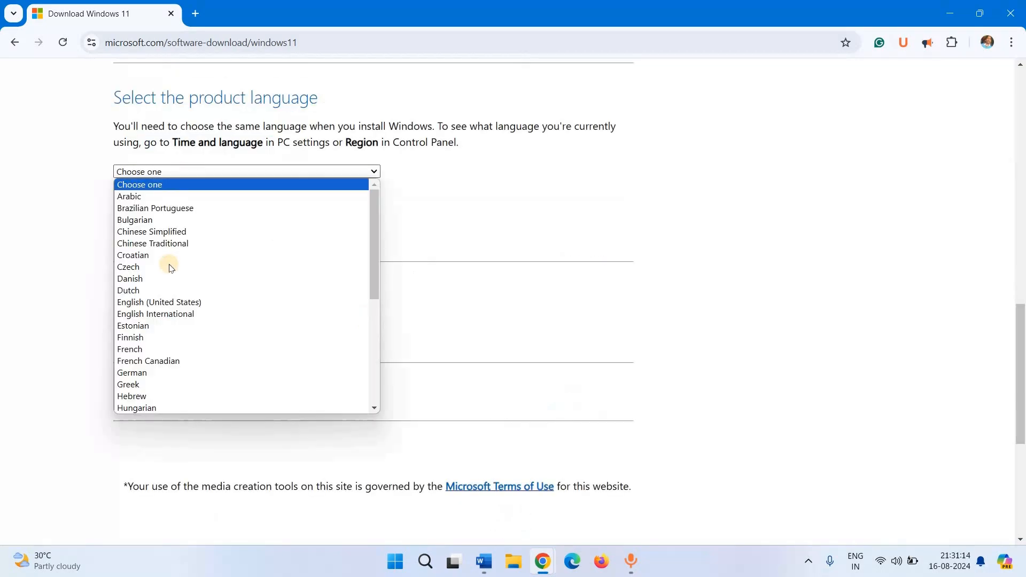
{"action": "left_click", "coordinate": [157, 316]}
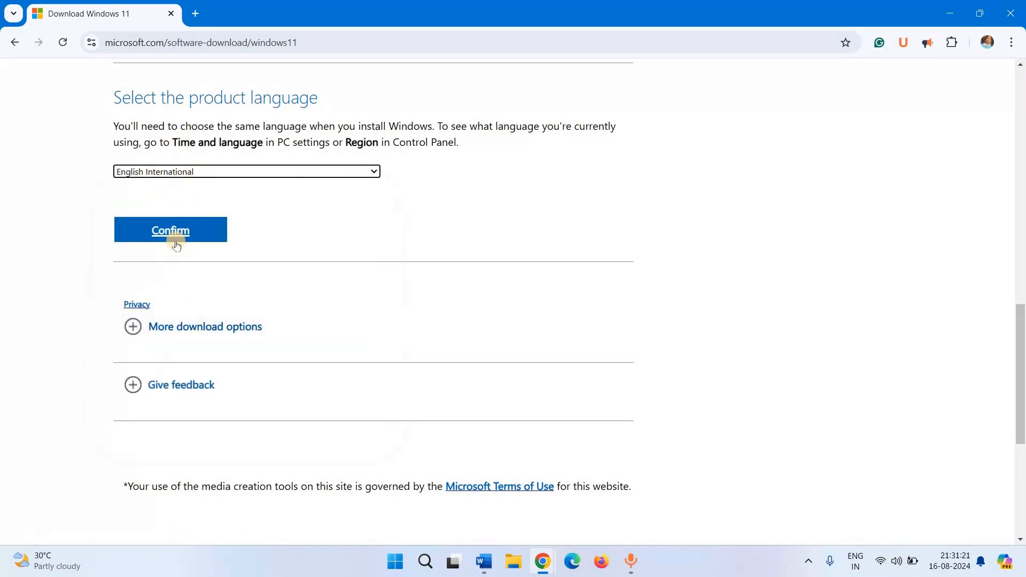
{"action": "left_click", "coordinate": [171, 236]}
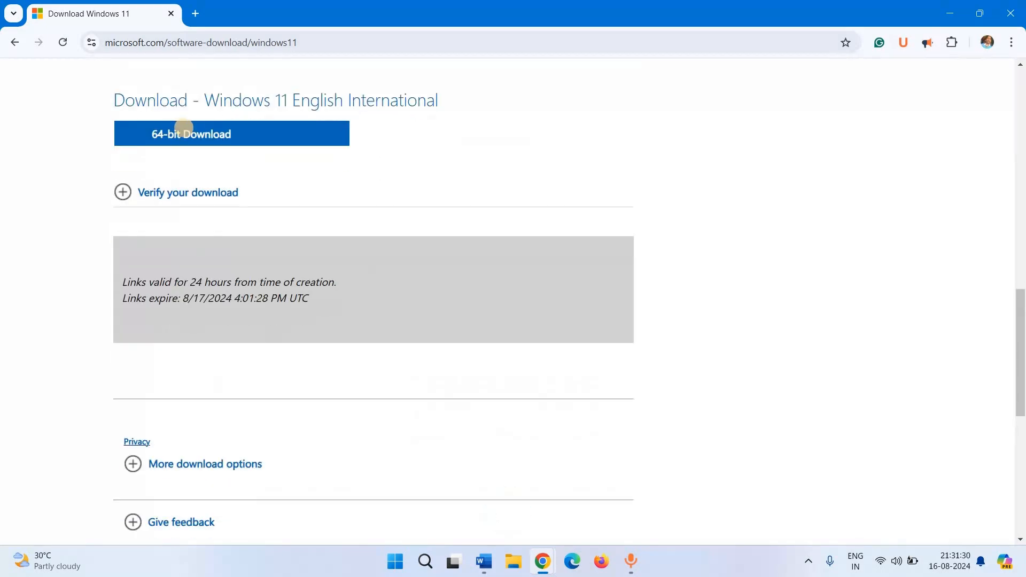
{"action": "left_click", "coordinate": [196, 140]}
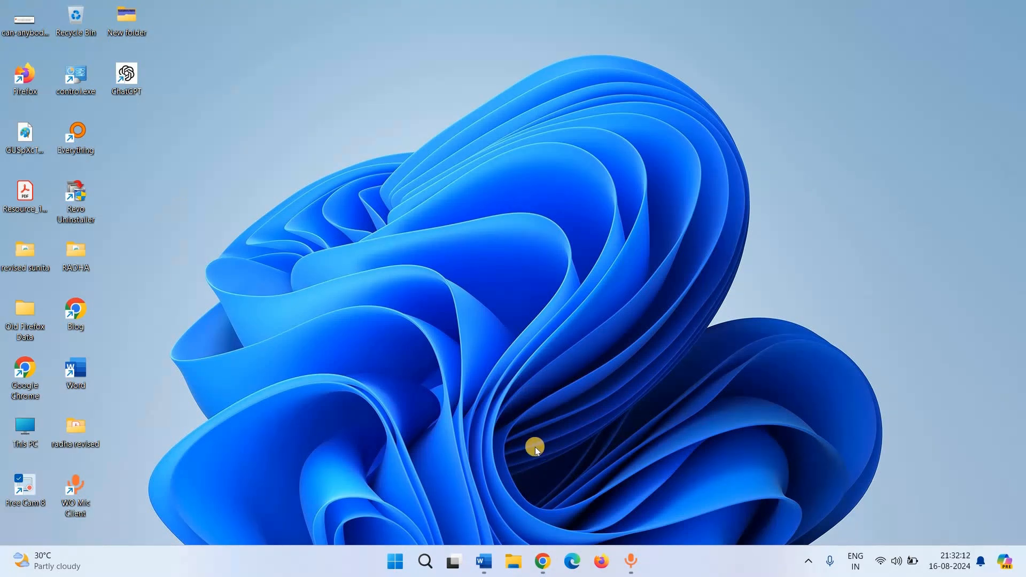
In File Explorer, mount Win11_23H2_EnglishInternational_x64v2.iso from the Downloads folder, allowing the file to open.
{"action": "left_click", "coordinate": [512, 571]}
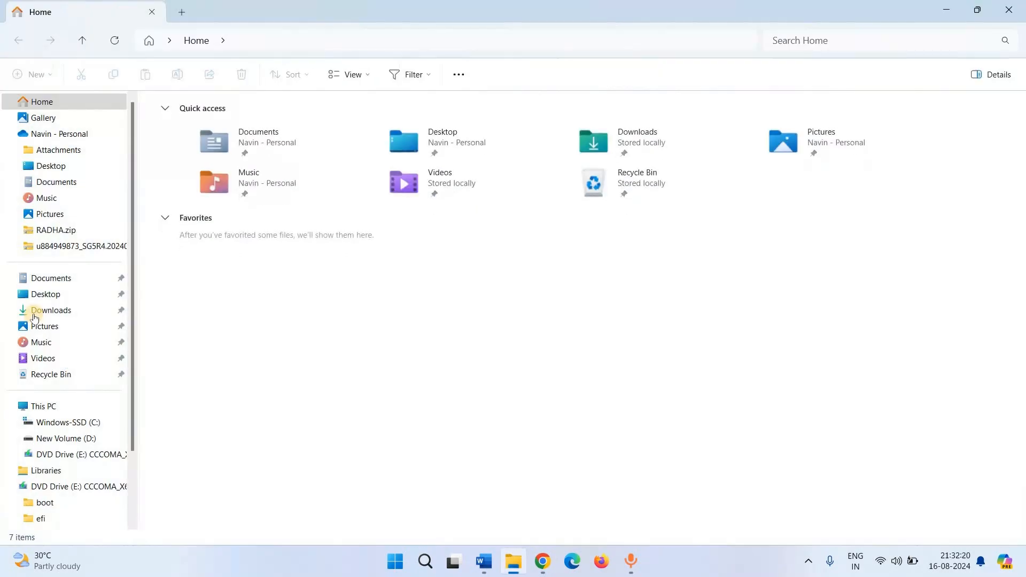
{"action": "left_click", "coordinate": [39, 316]}
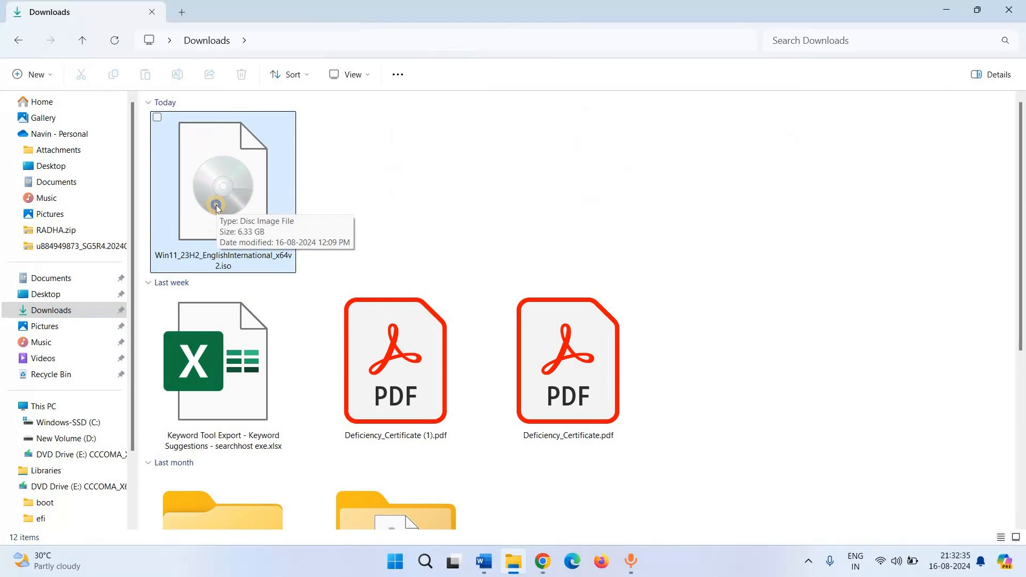
{"action": "left_click", "coordinate": [217, 208]}
{"action": "right_click", "coordinate": [217, 208]}
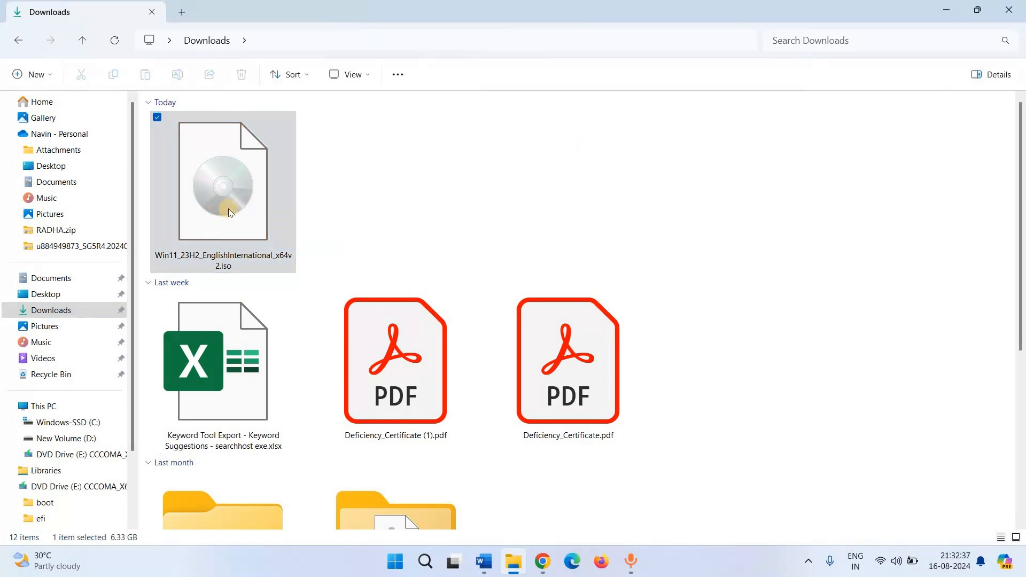
{"action": "left_click", "coordinate": [252, 251]}
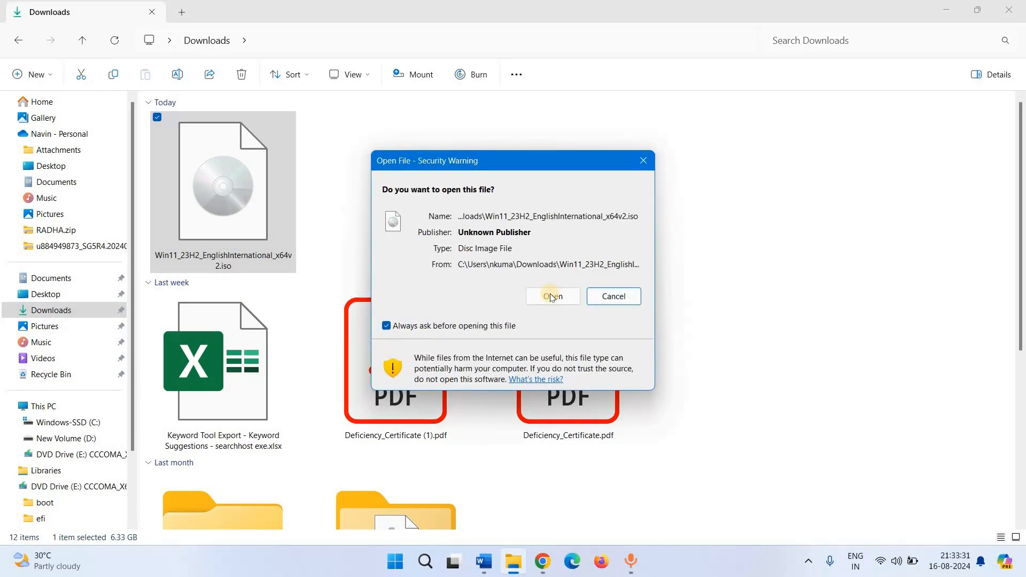
{"action": "left_click", "coordinate": [553, 296]}
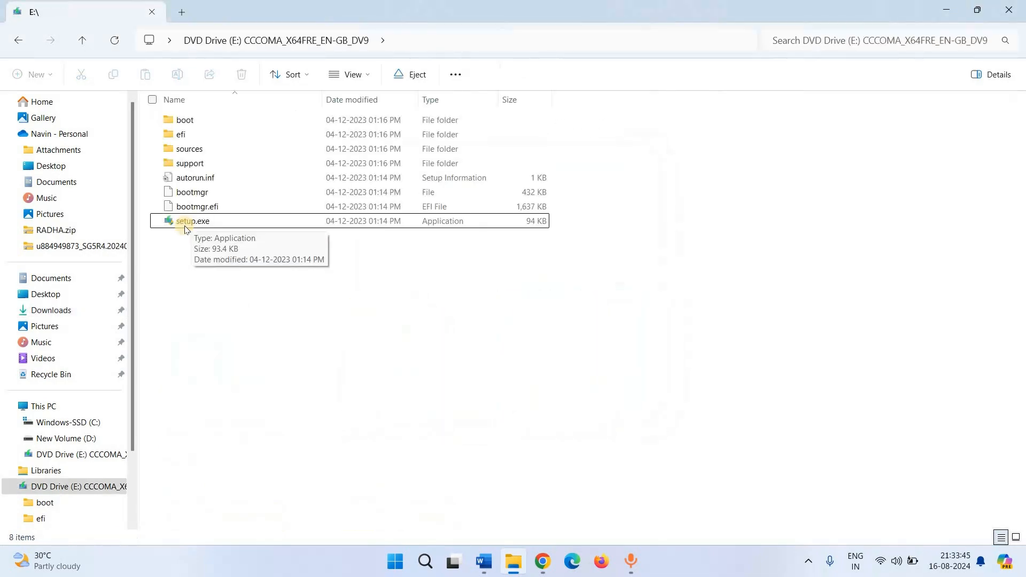
Launch setup.exe from the mounted Windows 11 DVD drive.
{"action": "left_click", "coordinate": [185, 225]}
{"action": "double_click", "coordinate": [186, 225]}
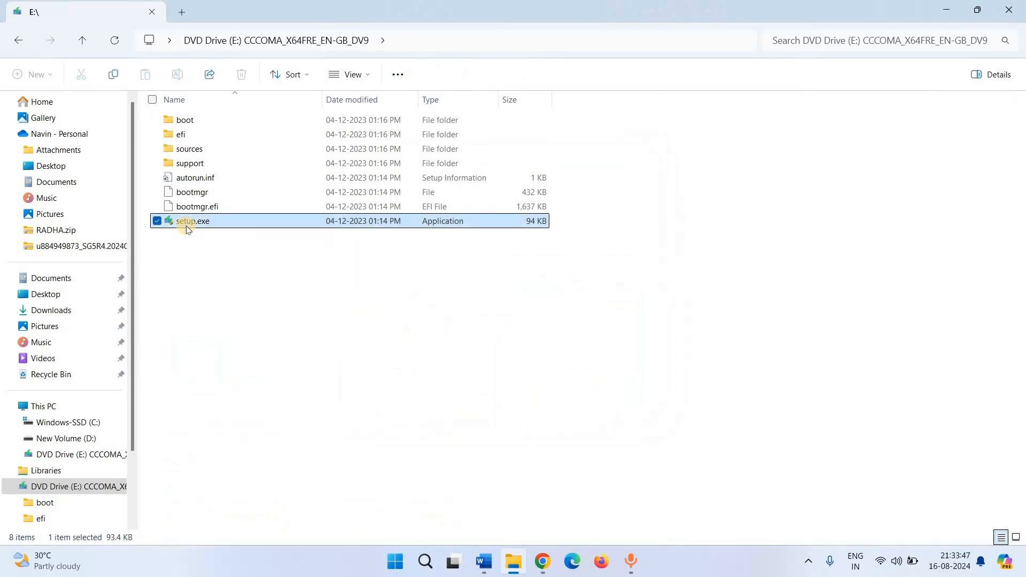
{"action": "key", "text": "shift+F10"}
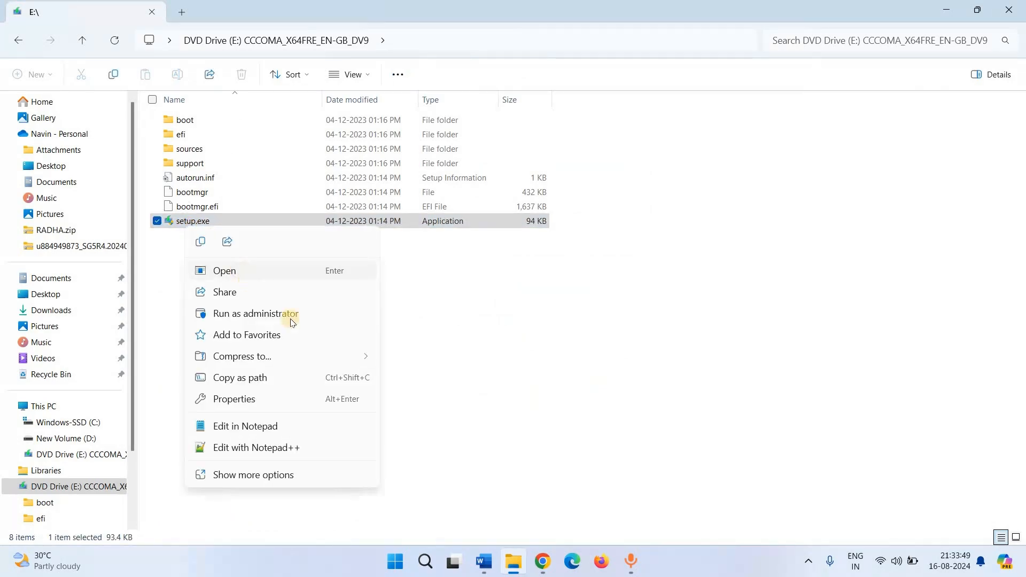
{"action": "left_click", "coordinate": [358, 280]}
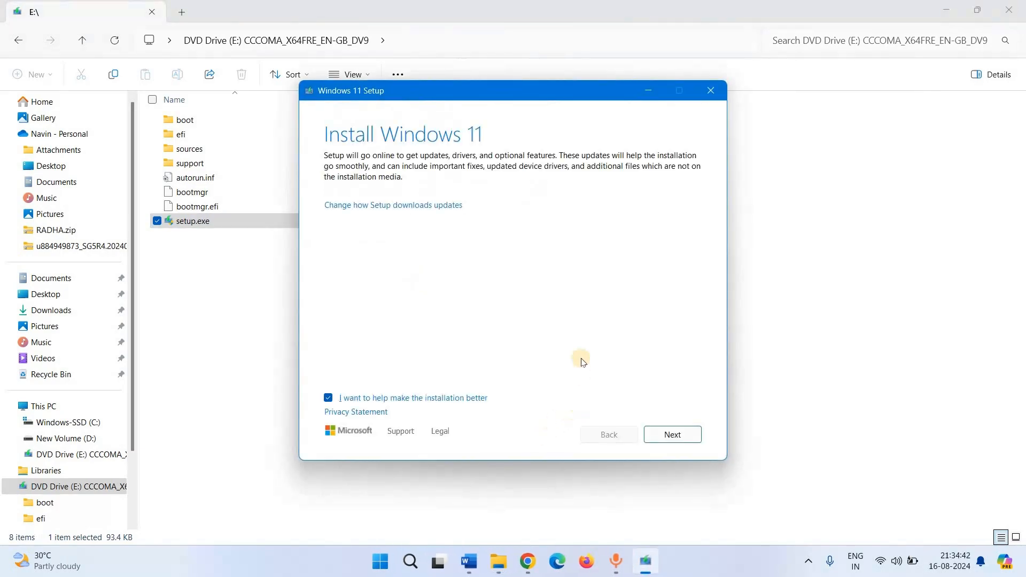
Proceed through Windows 11 Setup, accepting the licence terms and choosing to keep personal files only.
{"action": "left_click", "coordinate": [660, 441]}
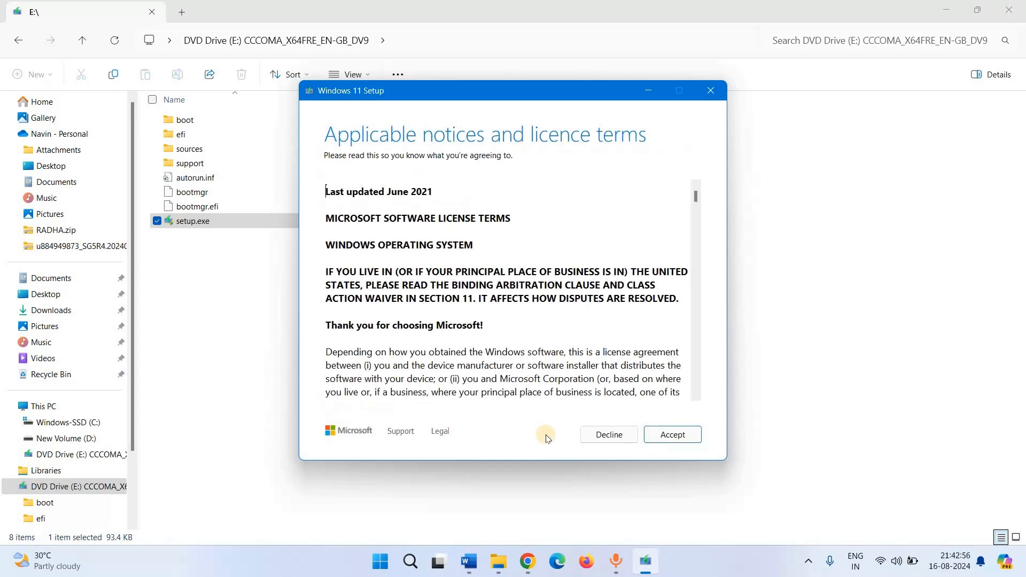
{"action": "left_click", "coordinate": [669, 437]}
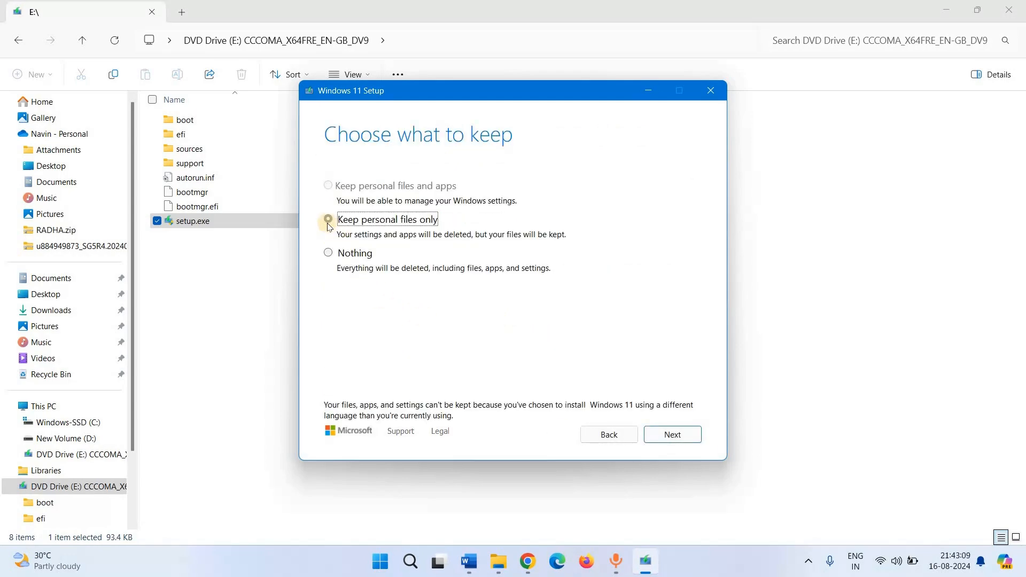
{"action": "left_click", "coordinate": [328, 220]}
{"action": "left_click", "coordinate": [659, 436]}
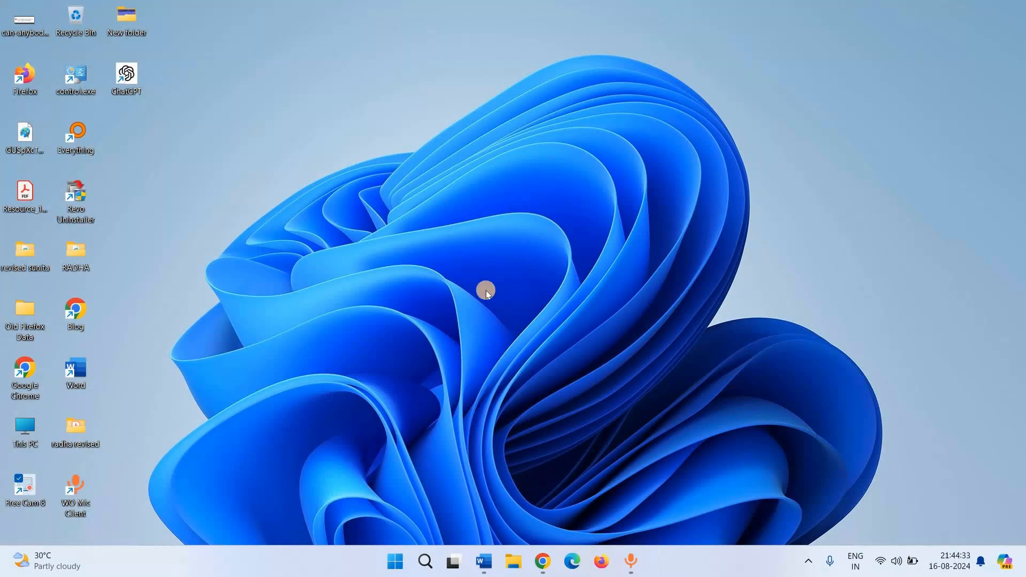
Open the system's other troubleshooters in Settings and run the Windows Update troubleshooter.
{"action": "left_click", "coordinate": [393, 561]}
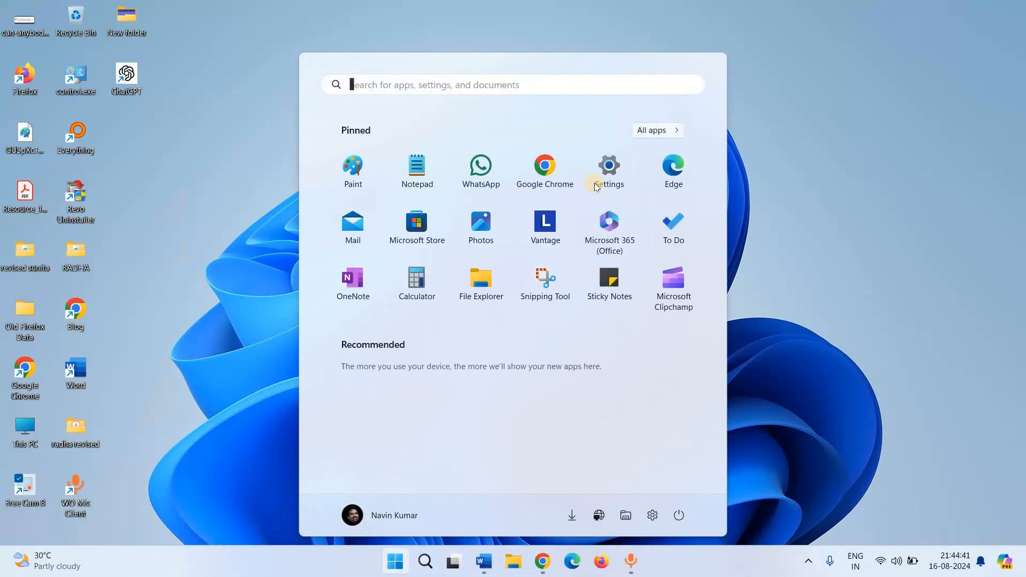
{"action": "left_click", "coordinate": [597, 186]}
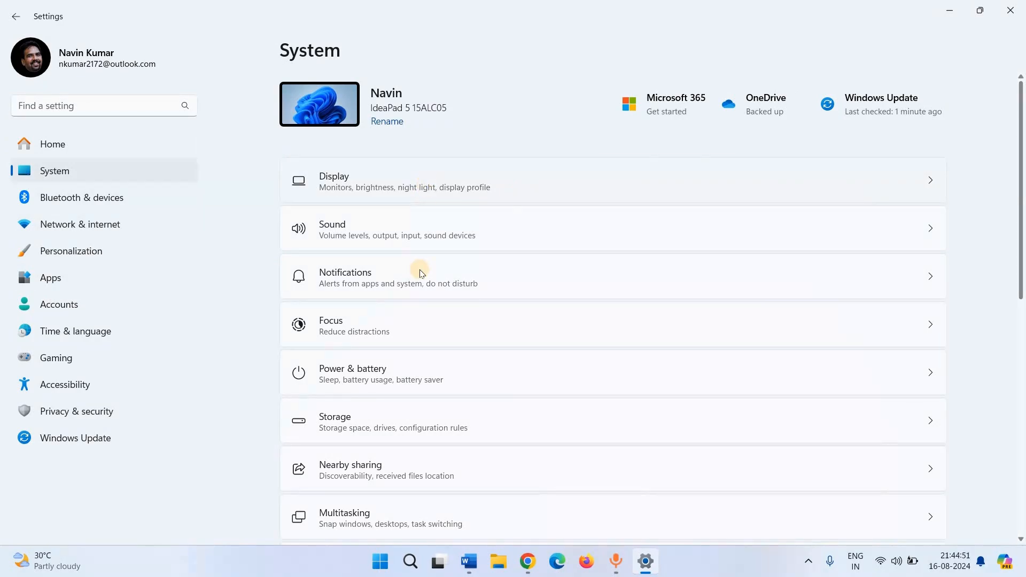
{"action": "scroll", "coordinate": [421, 273], "scroll_direction": "down", "scroll_amount": 5}
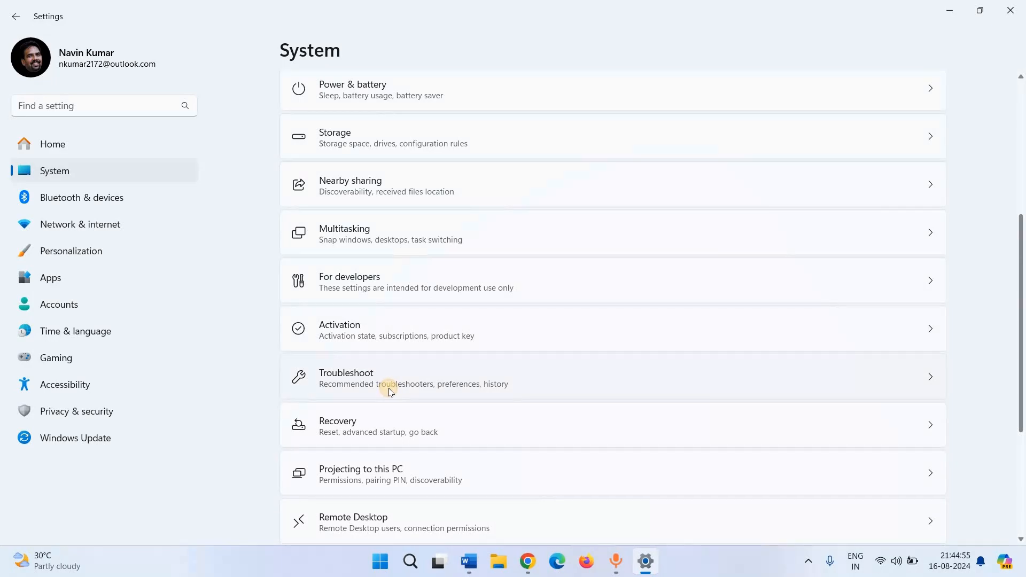
{"action": "left_click", "coordinate": [389, 392]}
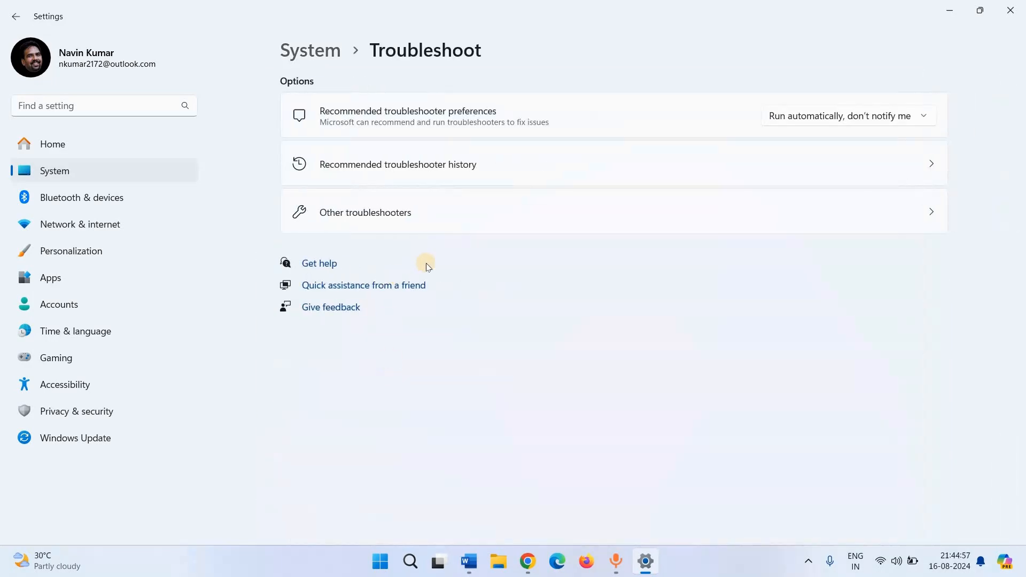
{"action": "left_click", "coordinate": [362, 216]}
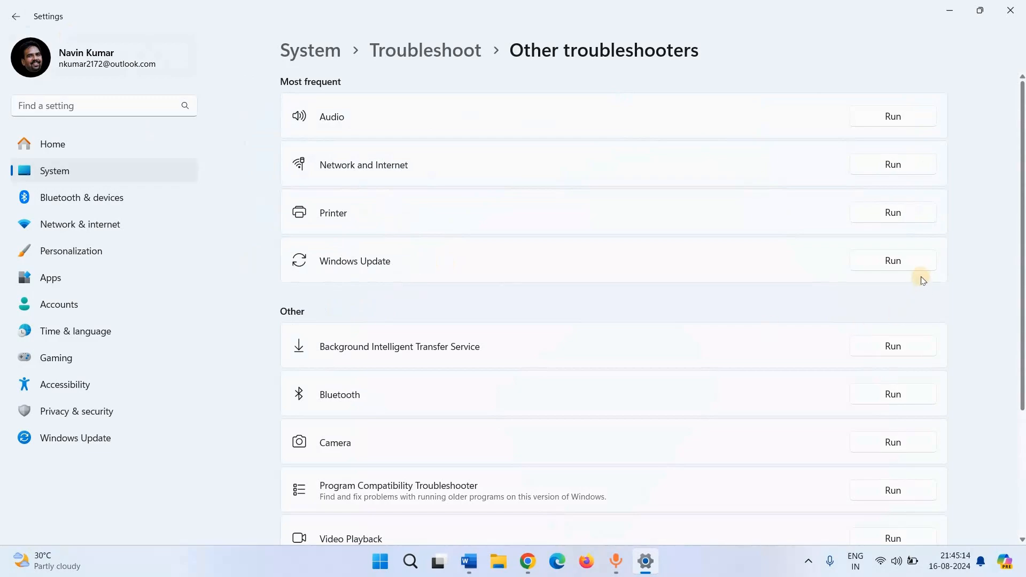
{"action": "left_click", "coordinate": [892, 261]}
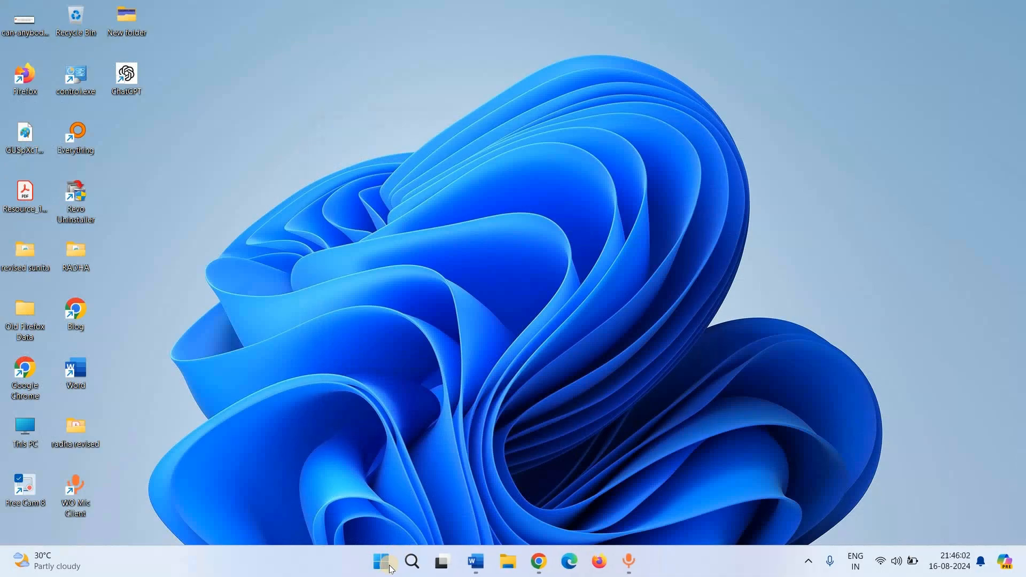
Check for updates on the Windows Update page in Settings, then close Settings.
{"action": "left_click", "coordinate": [392, 570]}
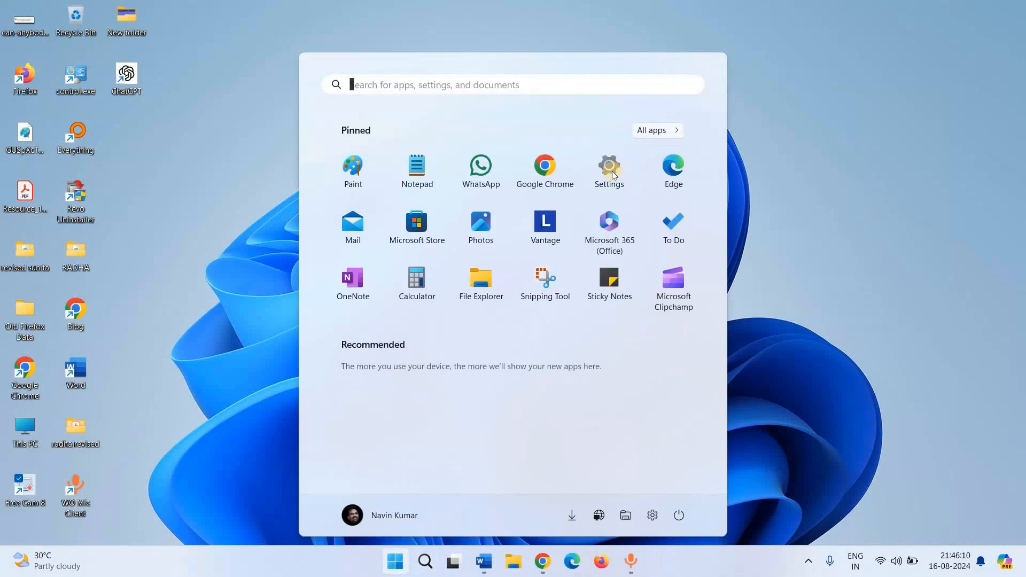
{"action": "left_click", "coordinate": [610, 168]}
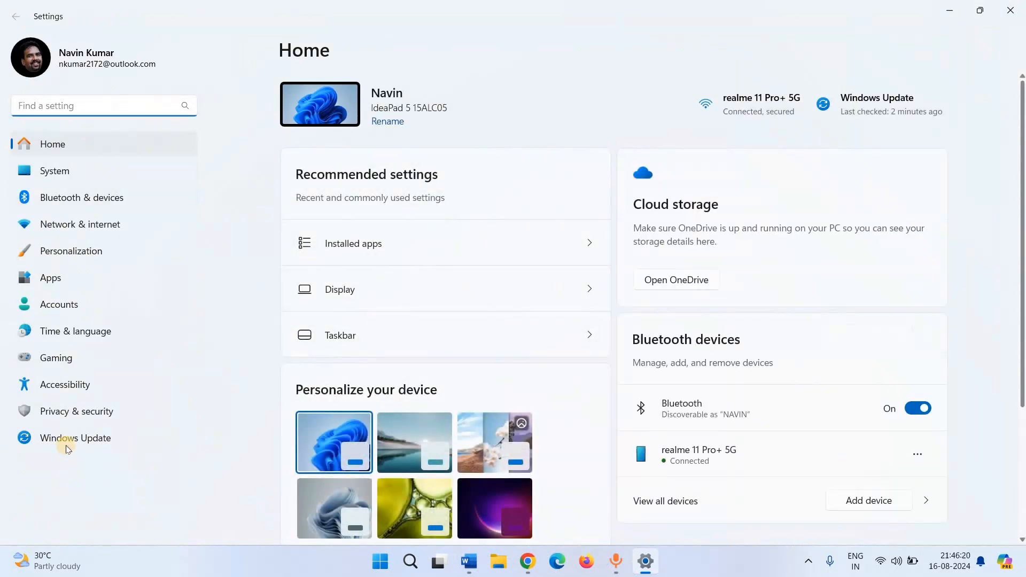
{"action": "left_click", "coordinate": [67, 447]}
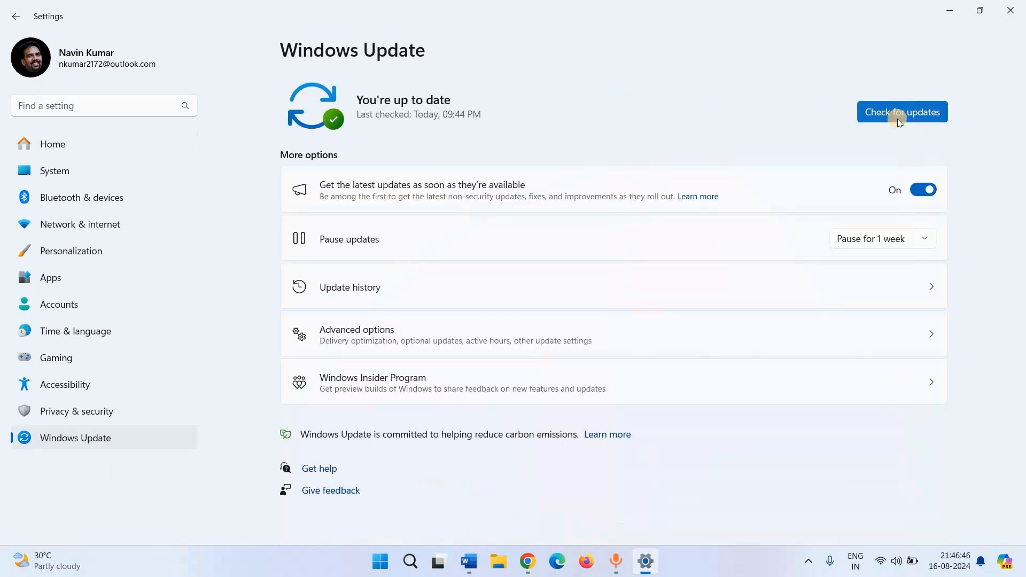
{"action": "left_click", "coordinate": [898, 119]}
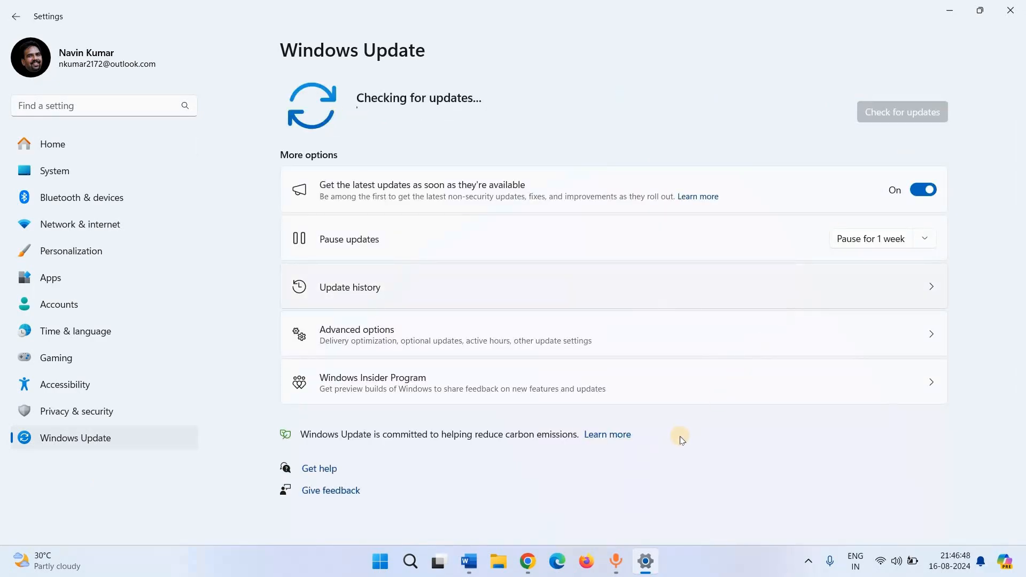
{"action": "left_click", "coordinate": [1011, 9]}
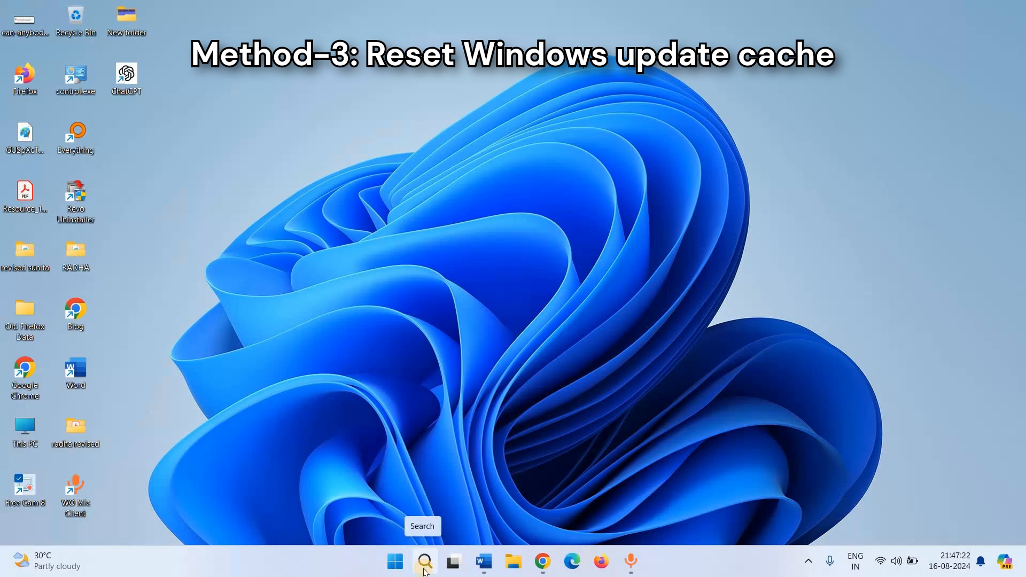
Open Command Prompt as administrator and stop the Windows Update service with net stop wuauserv.
{"action": "left_click", "coordinate": [425, 564]}
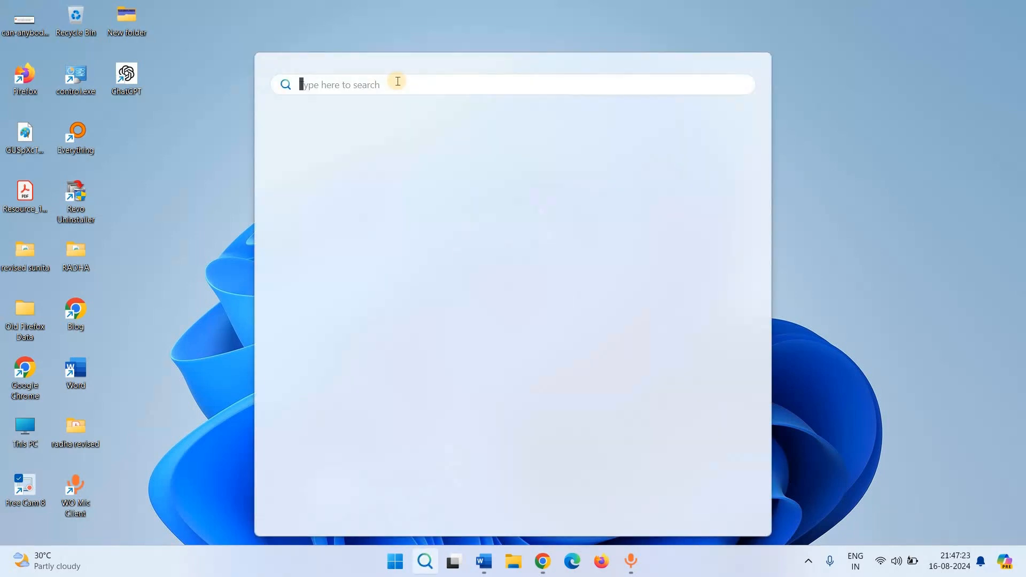
{"action": "type", "text": "cmd"}
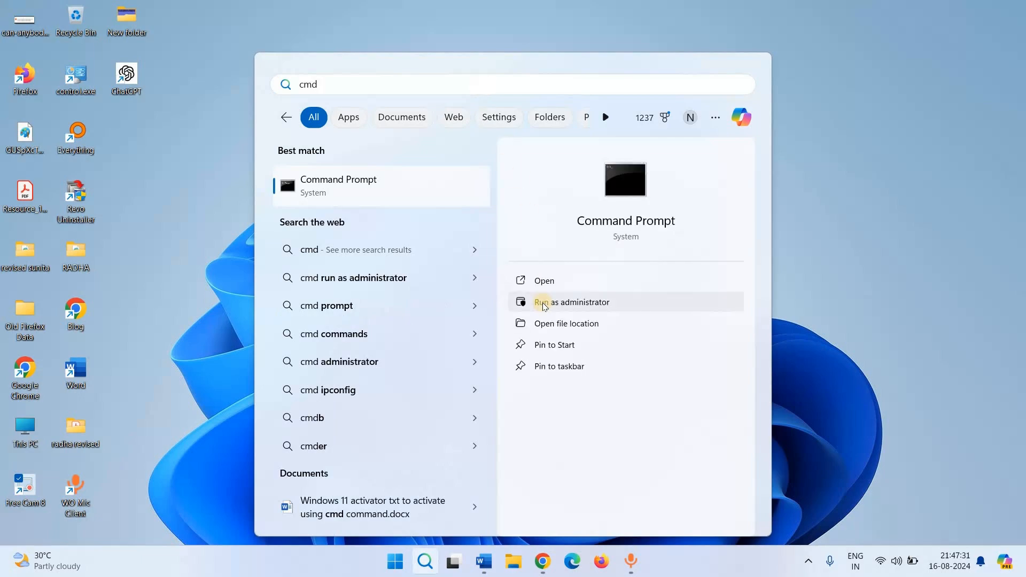
{"action": "left_click", "coordinate": [544, 304]}
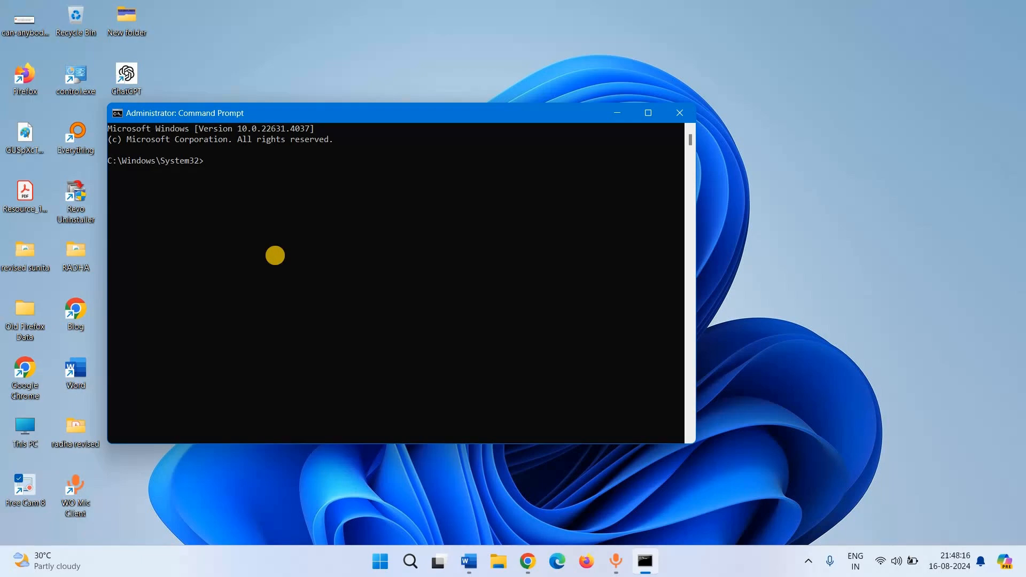
{"action": "type", "text": "net stop wuauserv"}
{"action": "key", "text": "Return"}
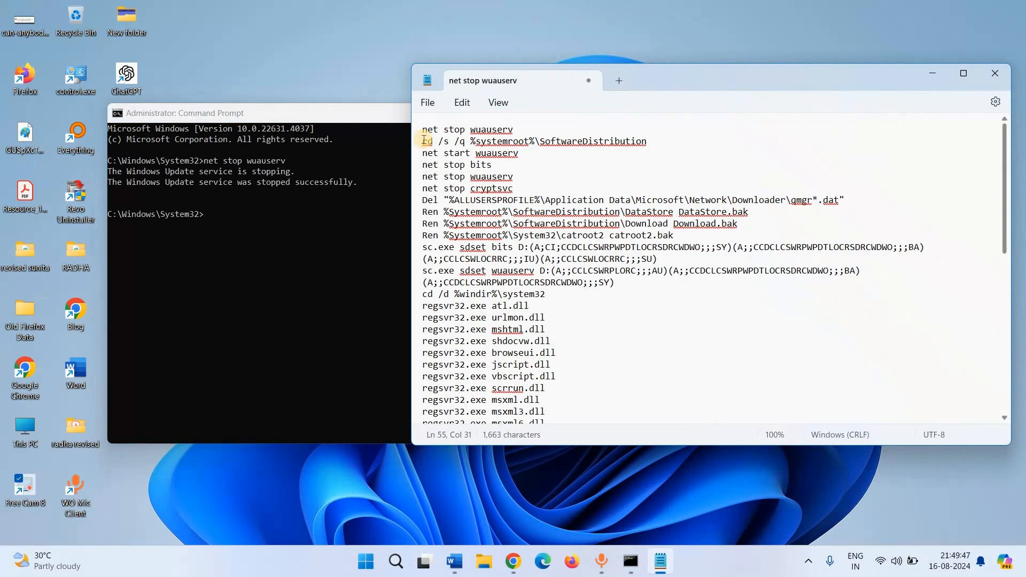
Go through the remaining Windows Update reset commands in the notes, from rd /s /q SoftwareDistribution to bitsadmin.exe /reset /allusers, and minimize the notes.
{"action": "left_click_drag", "start_coordinate": [424, 143], "coordinate": [614, 423]}
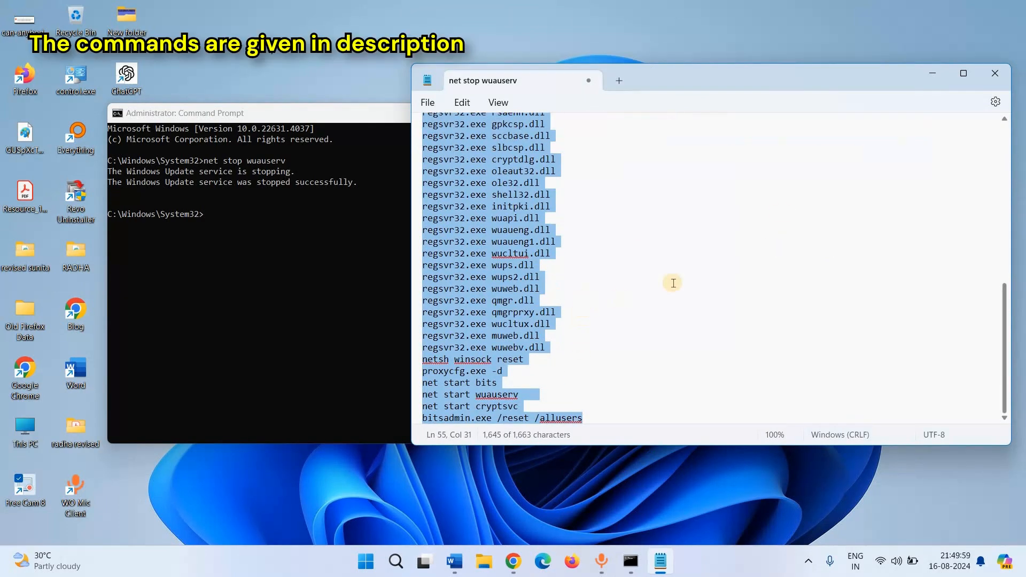
{"action": "left_click", "coordinate": [933, 78]}
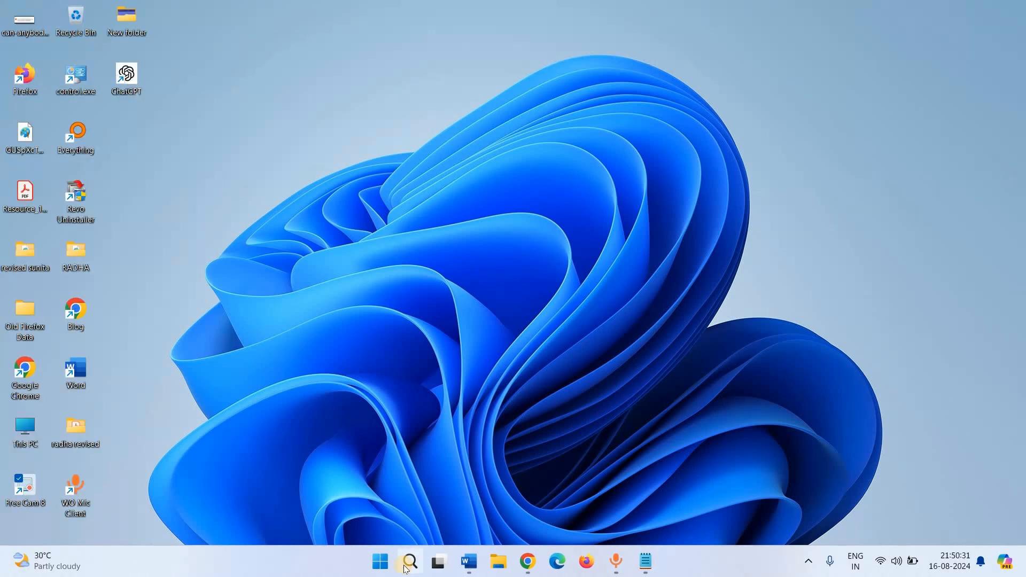
Open Command Prompt as administrator and run the system file check with sfc /scannow.
{"action": "left_click", "coordinate": [407, 568]}
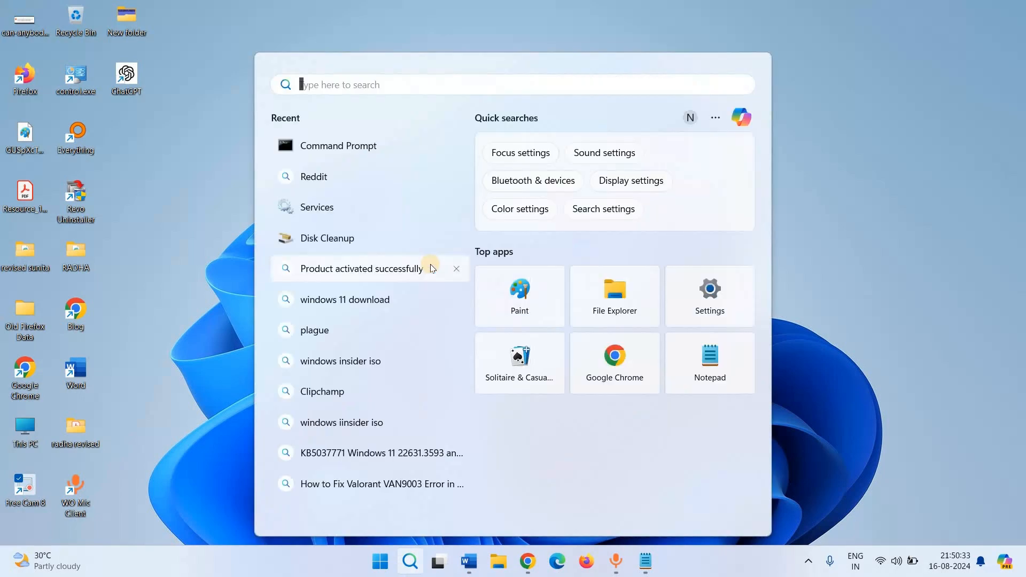
{"action": "type", "text": "cmd"}
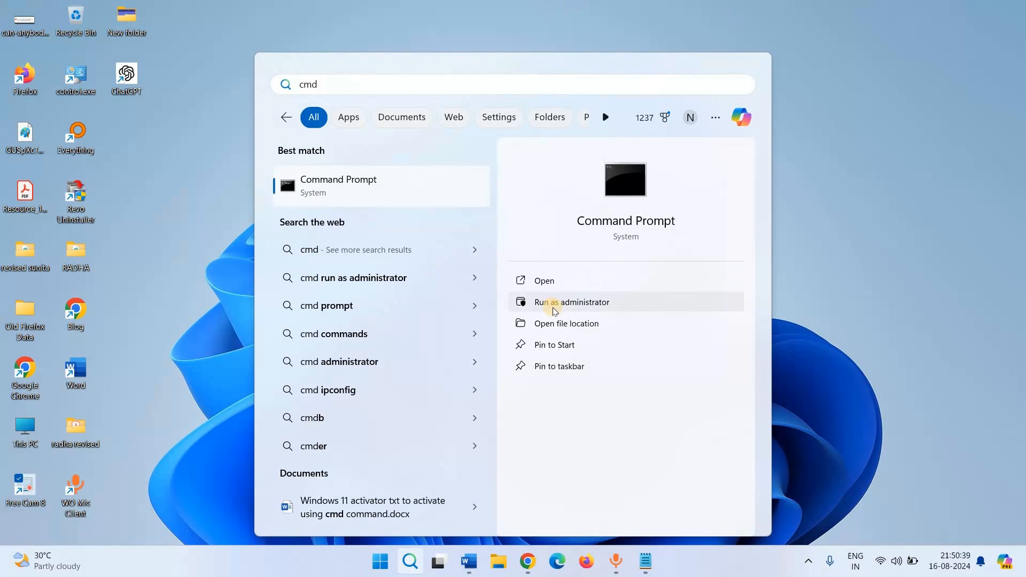
{"action": "left_click", "coordinate": [315, 199]}
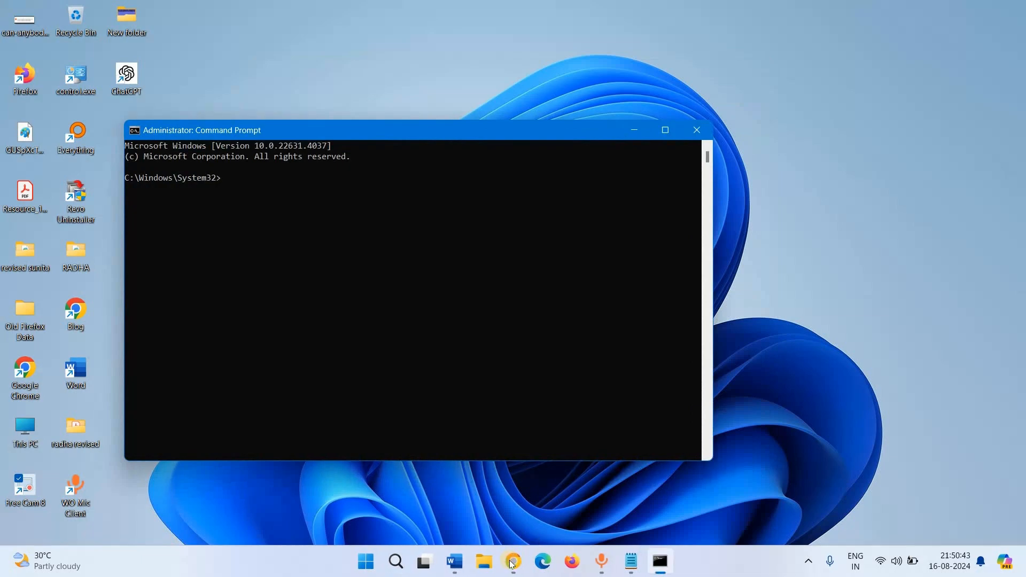
{"action": "left_click", "coordinate": [269, 183]}
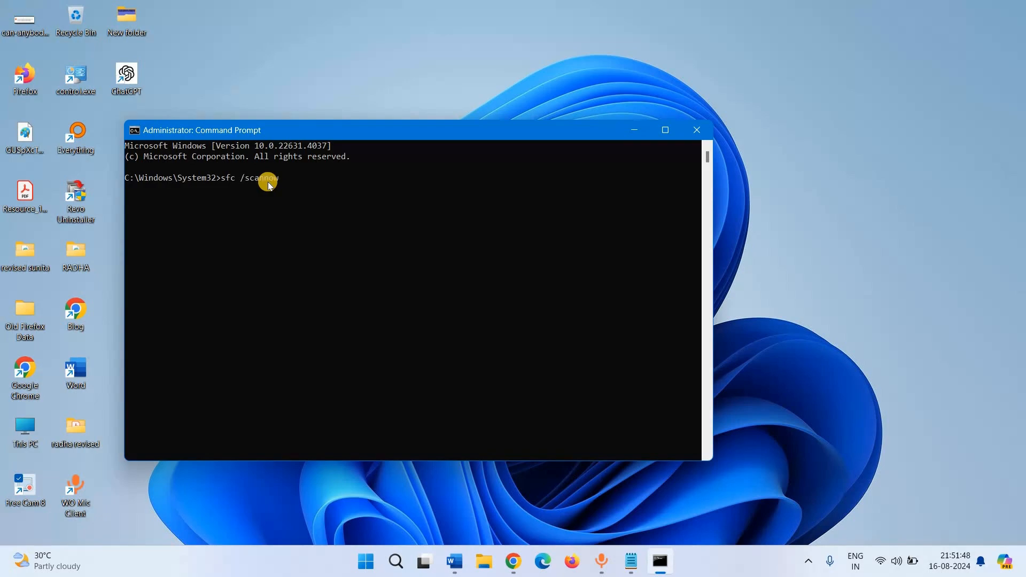
{"action": "key", "text": "Return"}
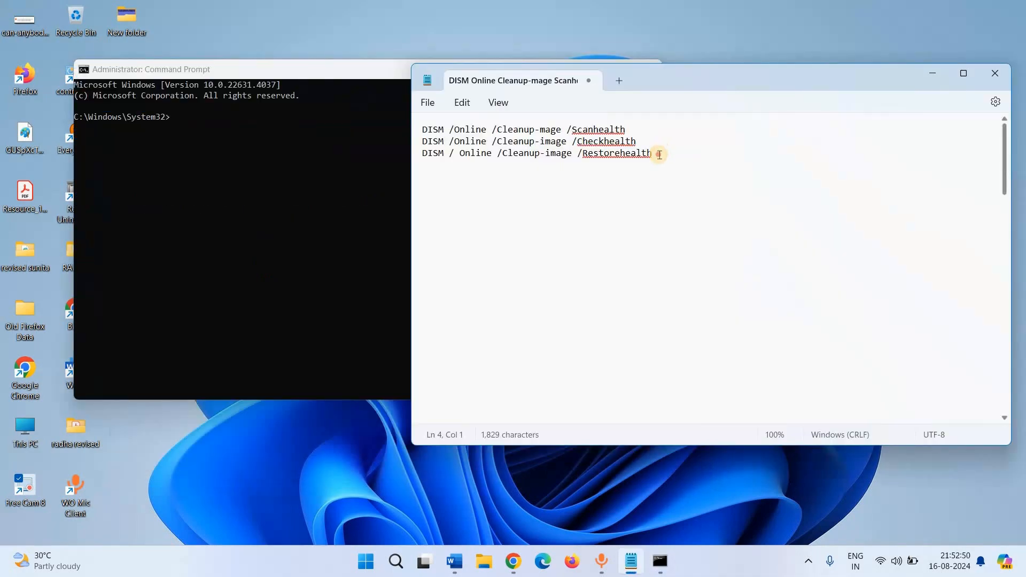
Review the DISM Scanhealth, Checkhealth and Restorehealth commands in the Notepad notes by highlighting them.
{"action": "left_click_drag", "start_coordinate": [653, 153], "coordinate": [513, 130]}
{"action": "left_click_drag", "start_coordinate": [382, 130], "coordinate": [745, 164]}
{"action": "left_click", "coordinate": [440, 140]}
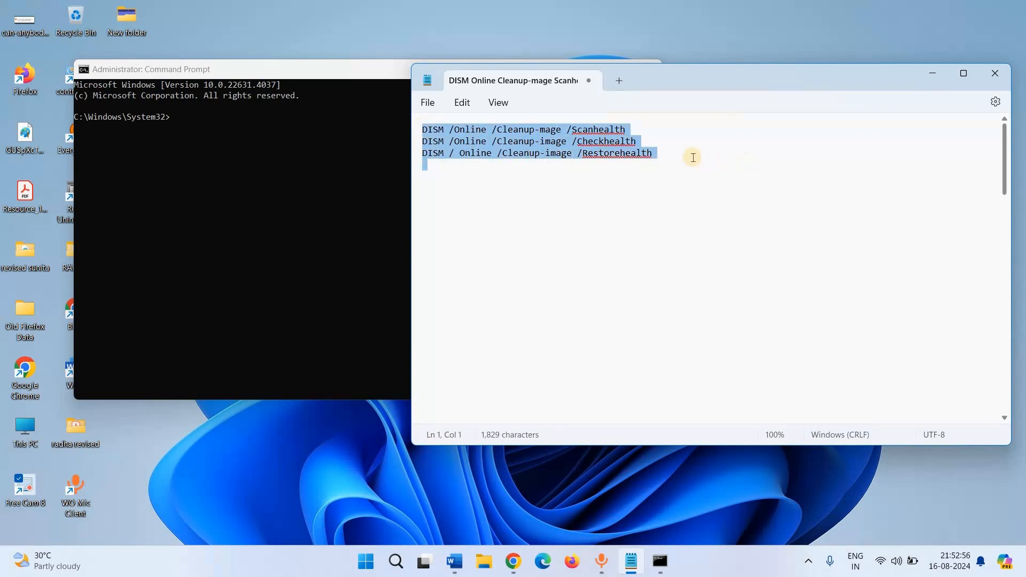
{"action": "left_click", "coordinate": [655, 155]}
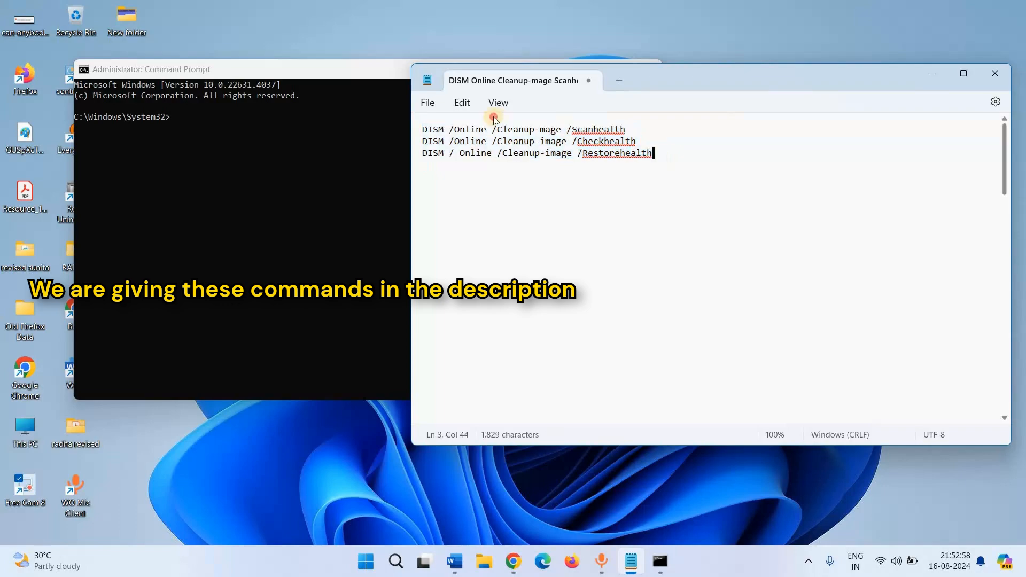
{"action": "left_click_drag", "start_coordinate": [420, 129], "coordinate": [663, 158]}
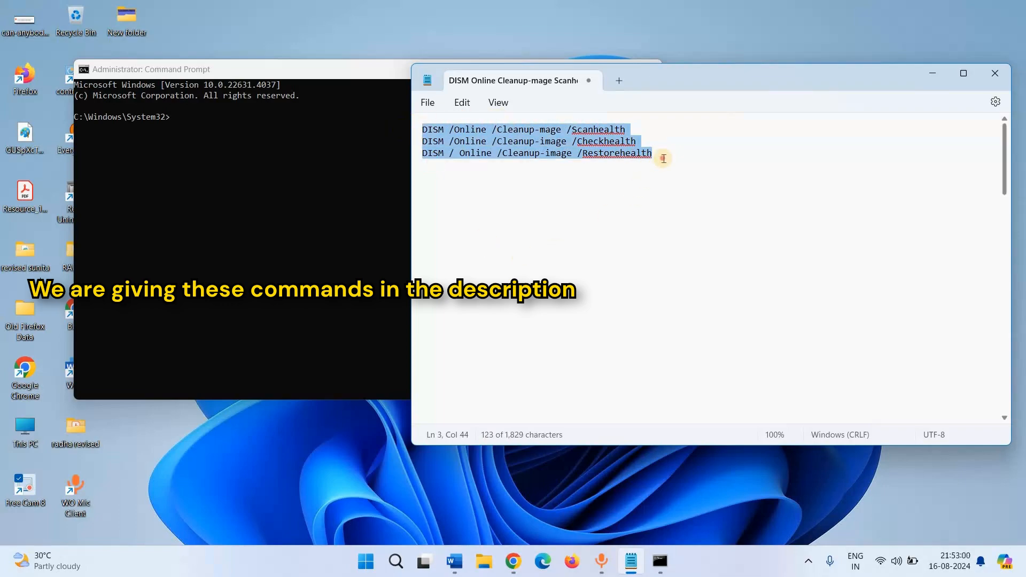
{"action": "left_click", "coordinate": [664, 158]}
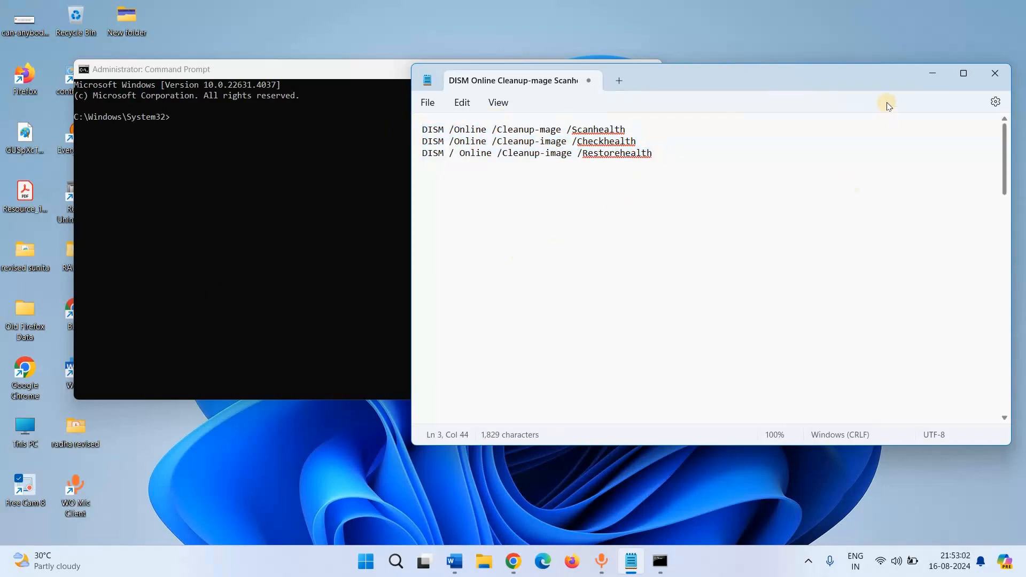
{"action": "left_click_drag", "start_coordinate": [659, 155], "coordinate": [419, 136]}
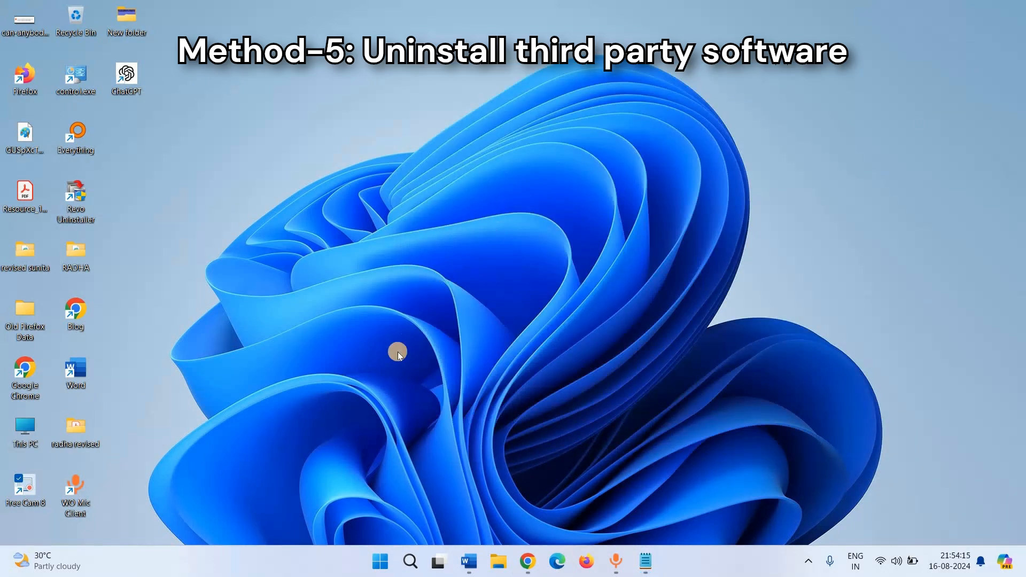
Open Windows Settings and go to the list of installed apps.
{"action": "left_click", "coordinate": [373, 570]}
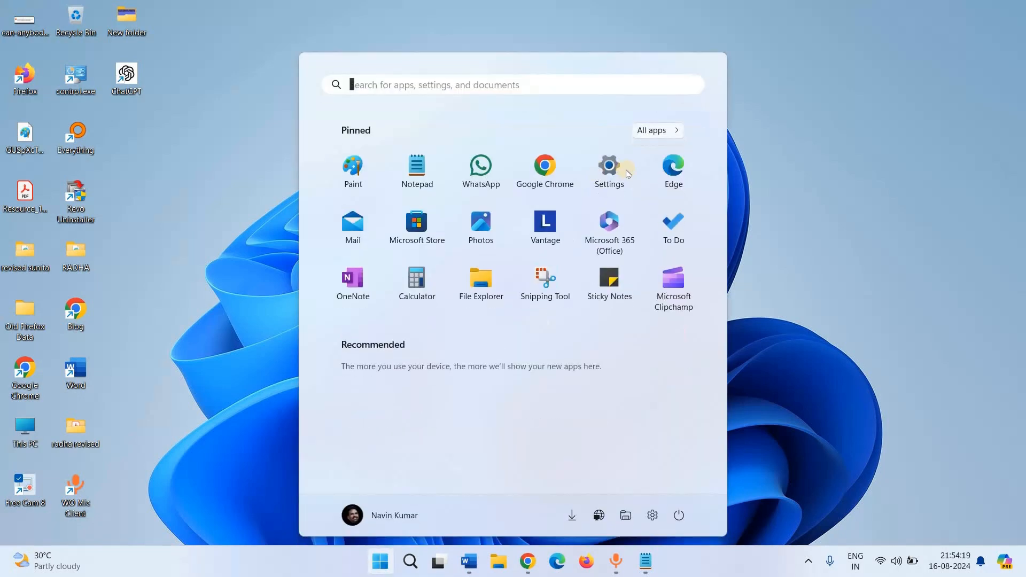
{"action": "left_click", "coordinate": [614, 169]}
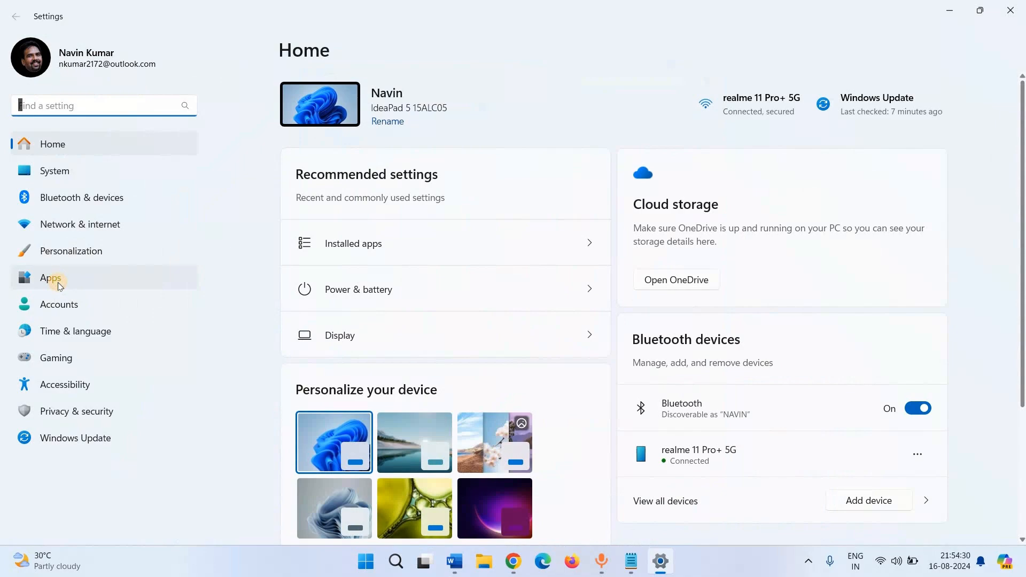
{"action": "left_click", "coordinate": [59, 285]}
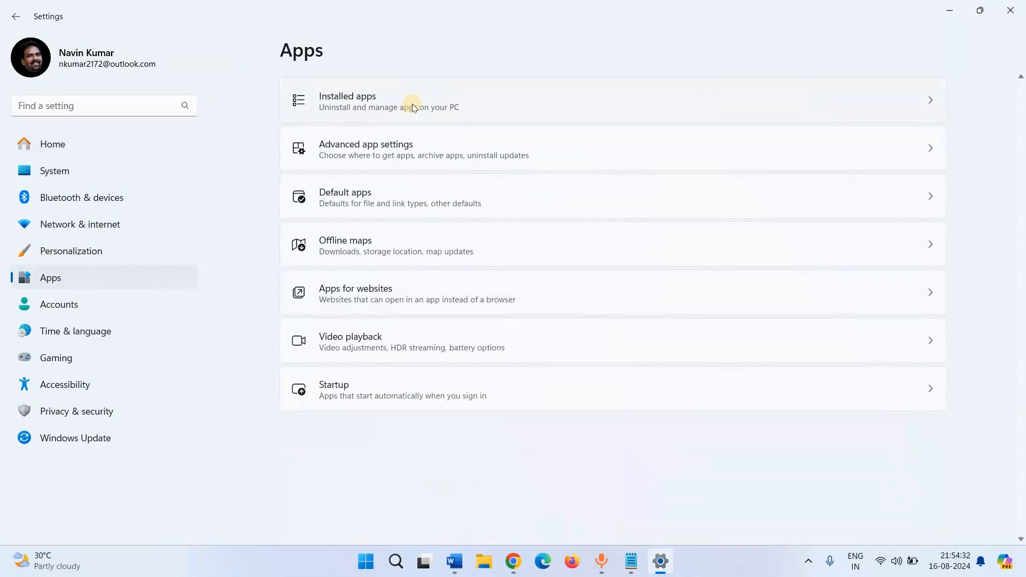
{"action": "left_click", "coordinate": [413, 108]}
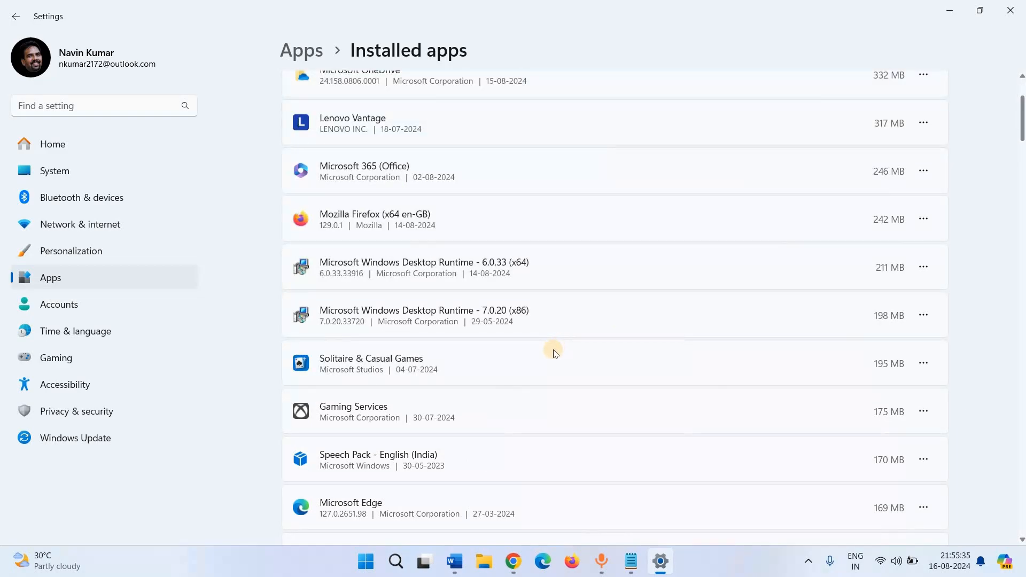
Find Notepad++ (64-bit x64) among the installed apps and uninstall it.
{"action": "scroll", "coordinate": [553, 353], "scroll_direction": "down", "scroll_amount": 20}
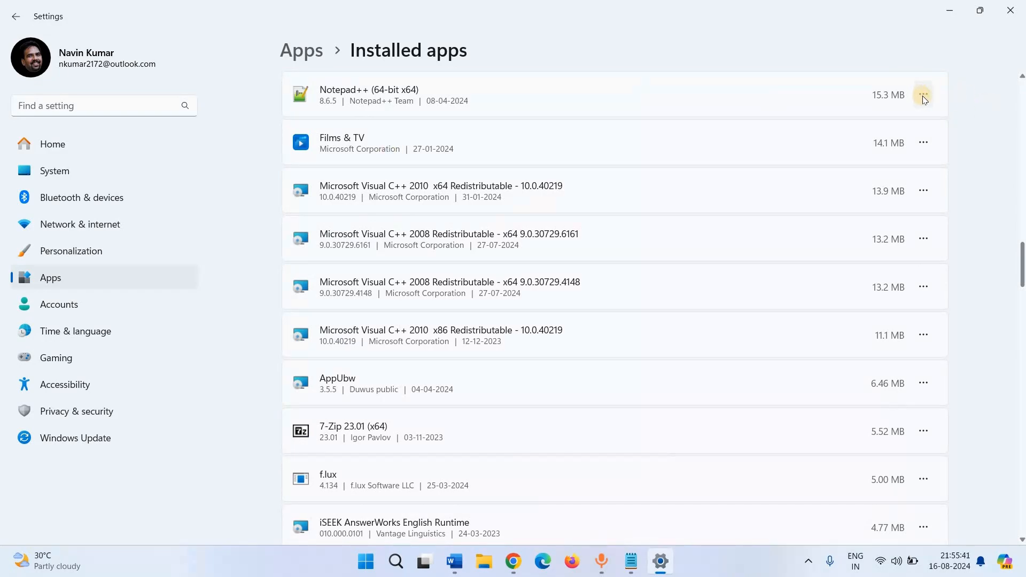
{"action": "scroll", "coordinate": [924, 99], "scroll_direction": "up", "scroll_amount": 1}
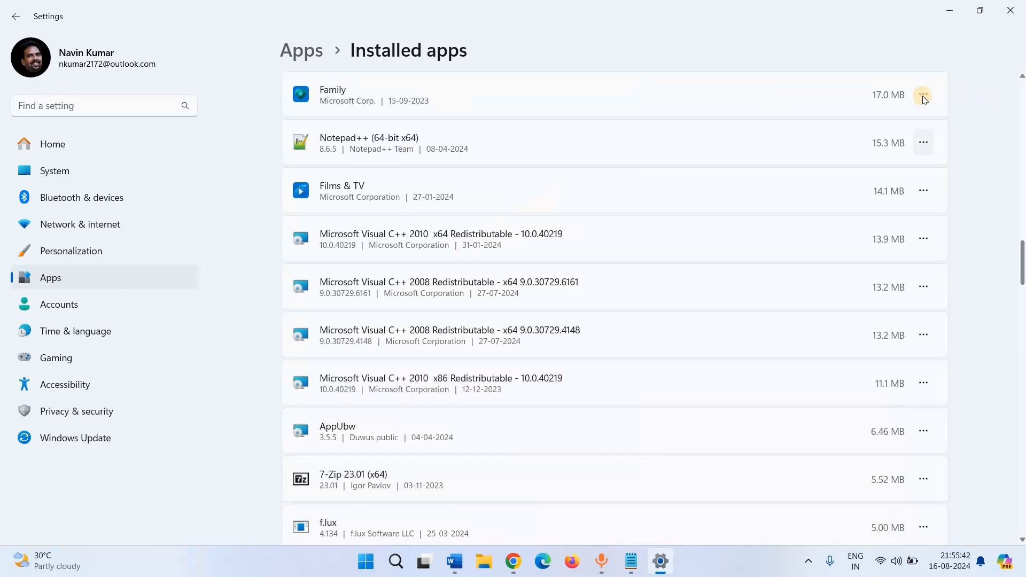
{"action": "left_click", "coordinate": [924, 143]}
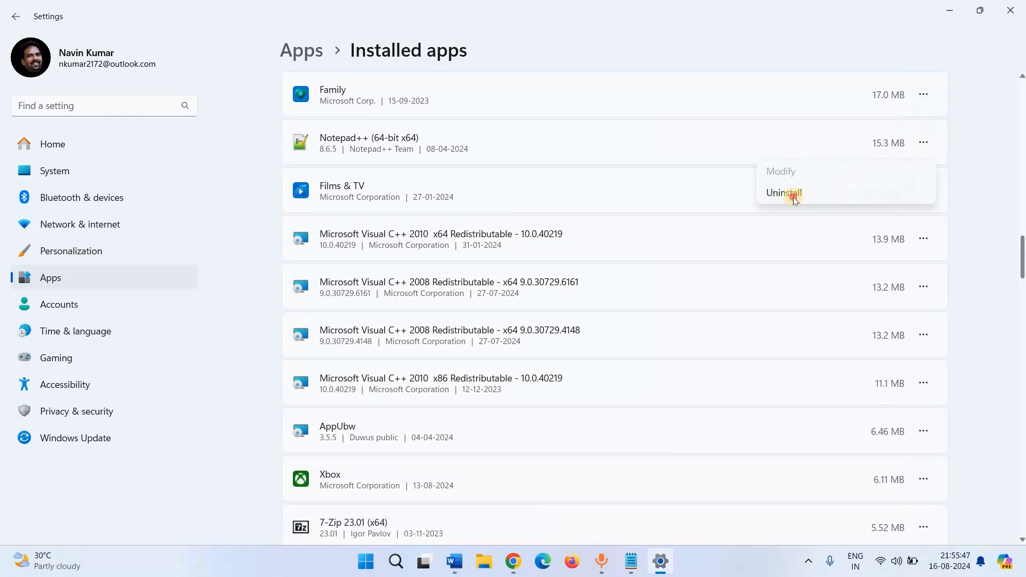
{"action": "left_click", "coordinate": [796, 194]}
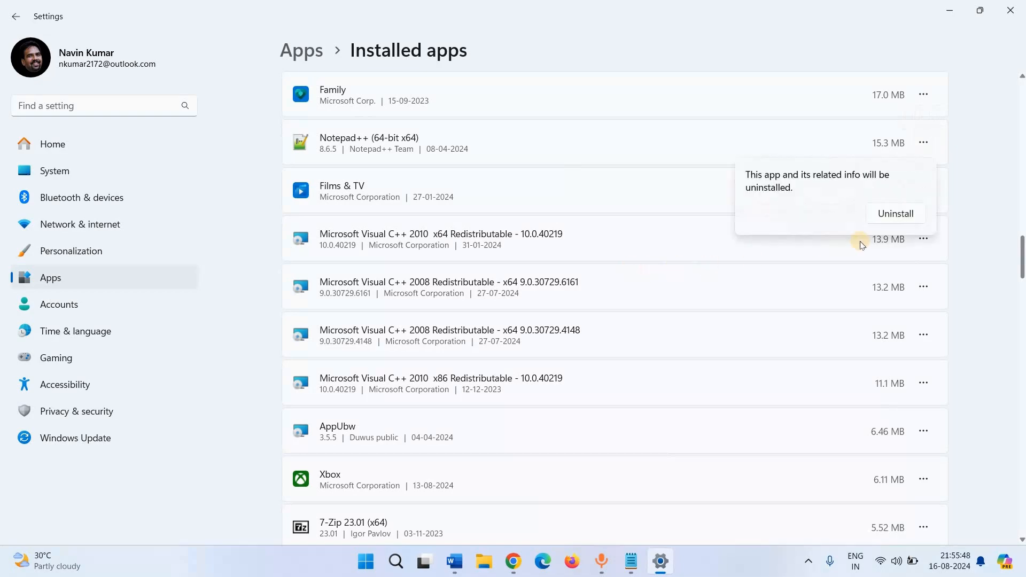
{"action": "left_click", "coordinate": [898, 216]}
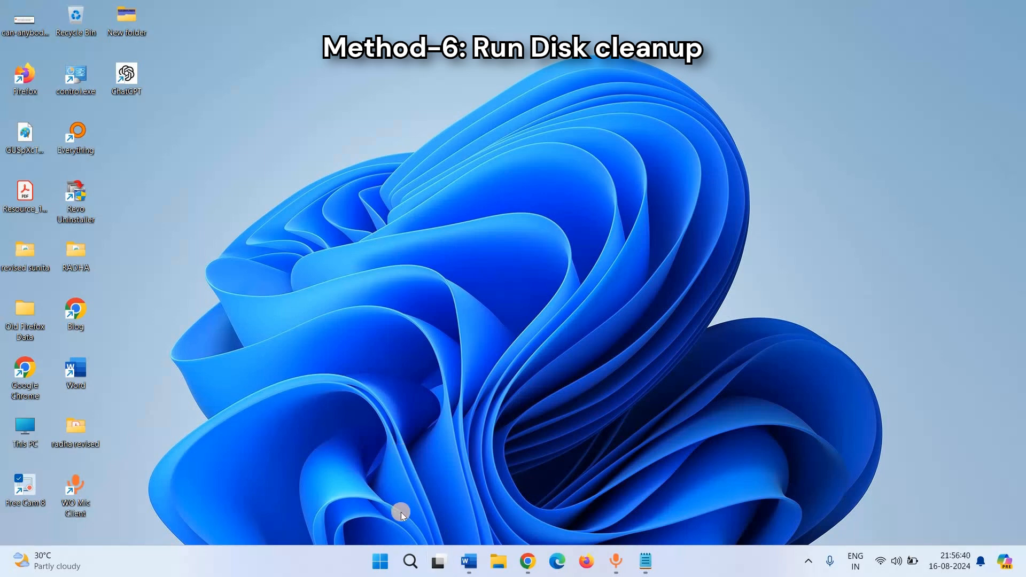
Search Windows for disk cleanup, open Disk Cleanup and scan the Windows-SSD (C:) drive.
{"action": "left_click", "coordinate": [410, 562]}
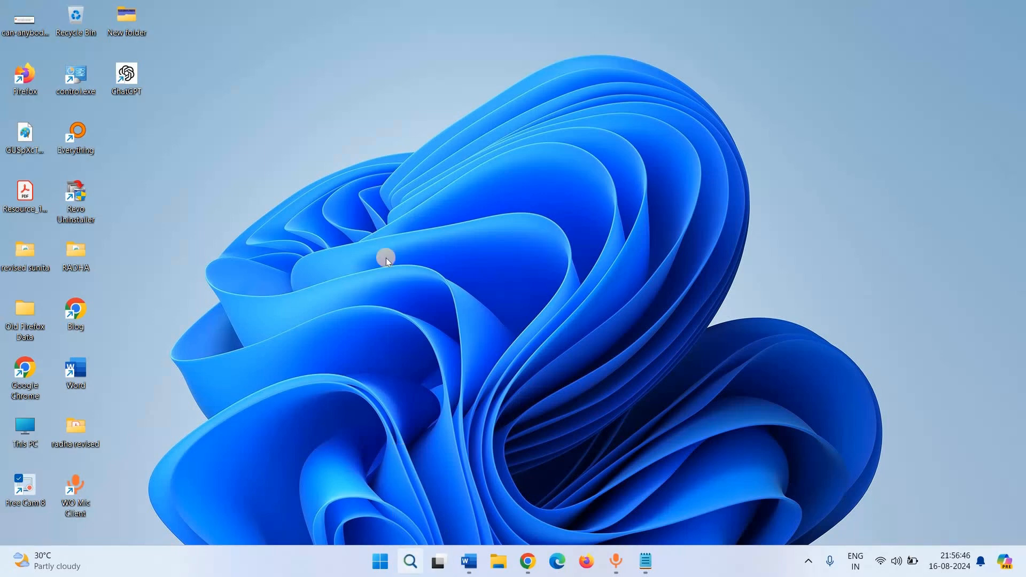
{"action": "type", "text": "disk"}
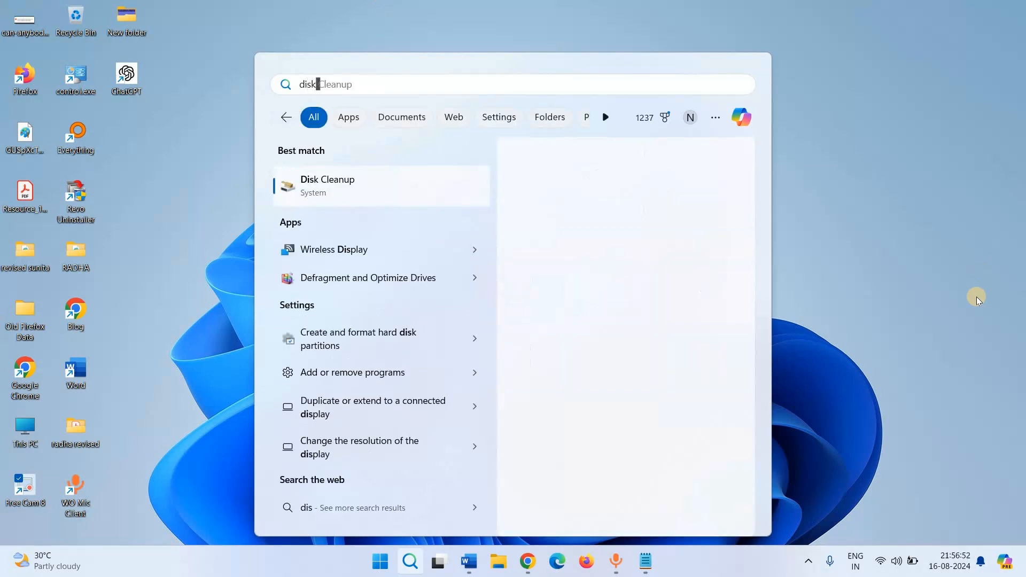
{"action": "type", "text": " clean"}
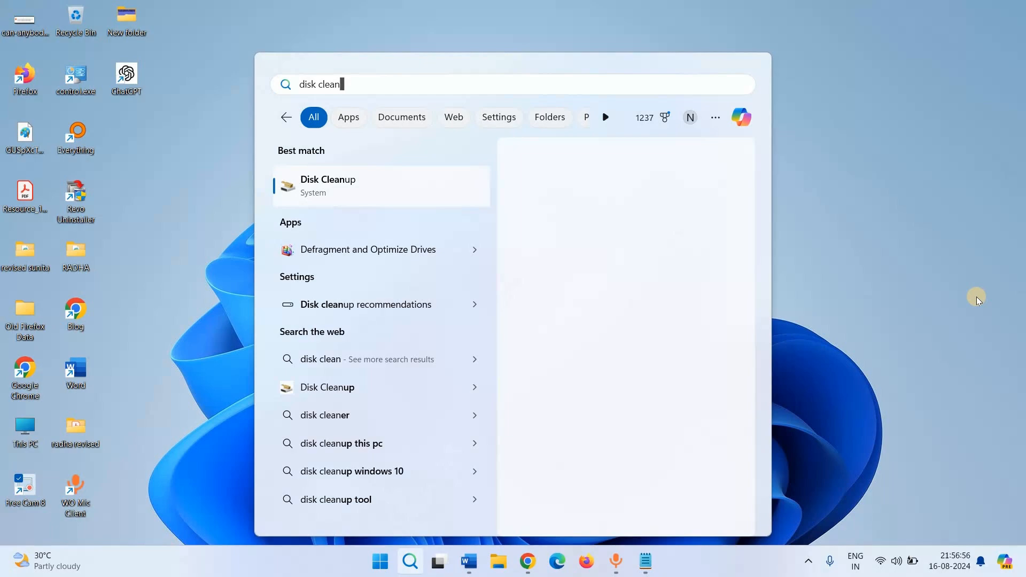
{"action": "type", "text": "up"}
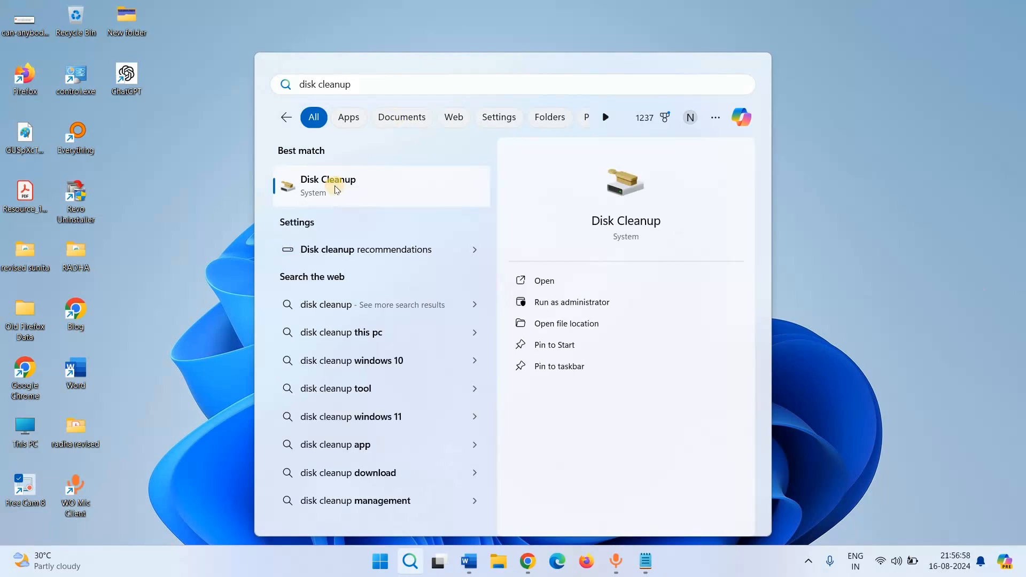
{"action": "left_click", "coordinate": [336, 189]}
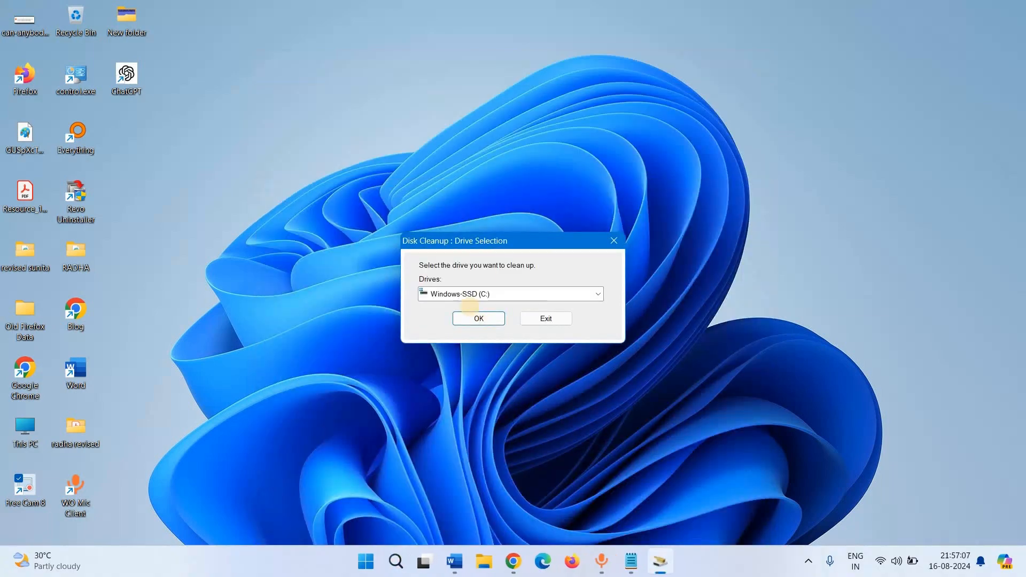
{"action": "left_click", "coordinate": [470, 296]}
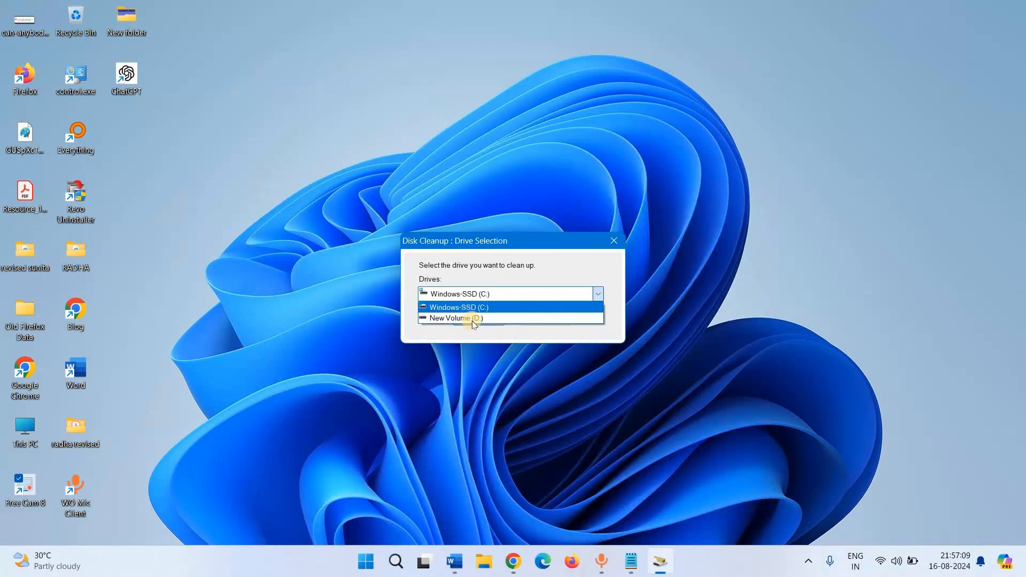
{"action": "left_click", "coordinate": [473, 321]}
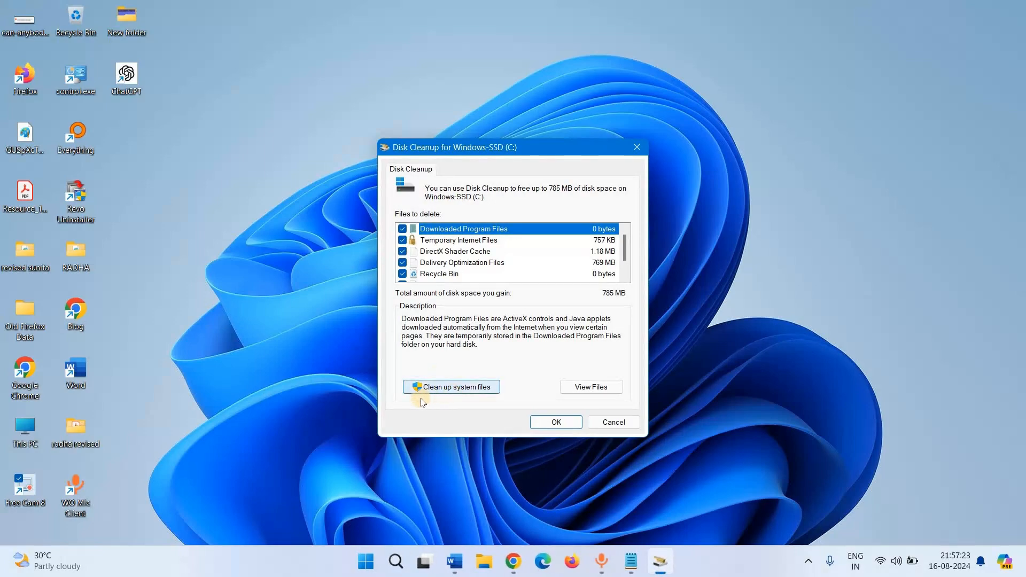
Switch Disk Cleanup to cleaning up system files and rescan the Windows-SSD (C:) drive.
{"action": "left_click", "coordinate": [456, 390]}
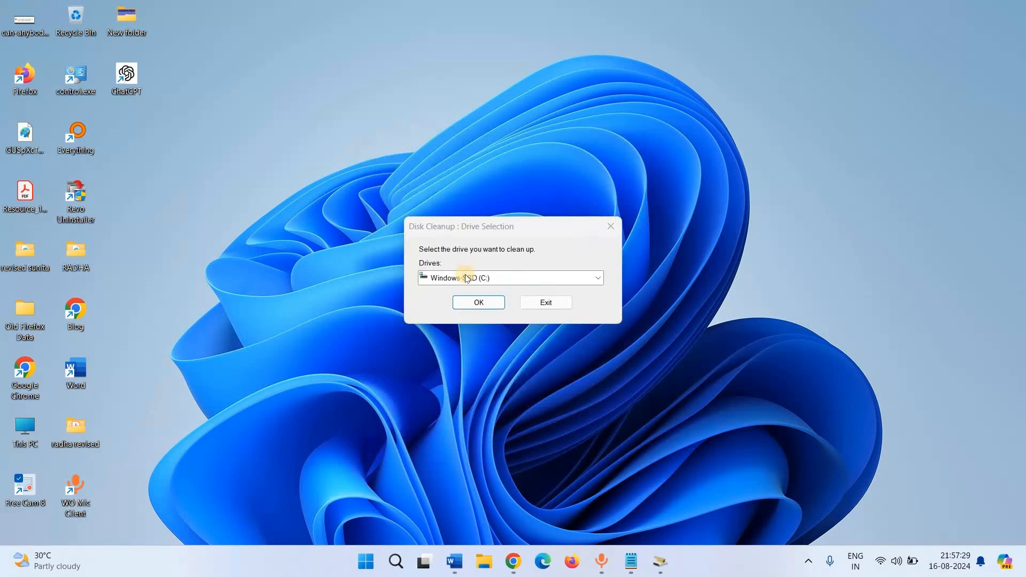
{"action": "left_click", "coordinate": [463, 280]}
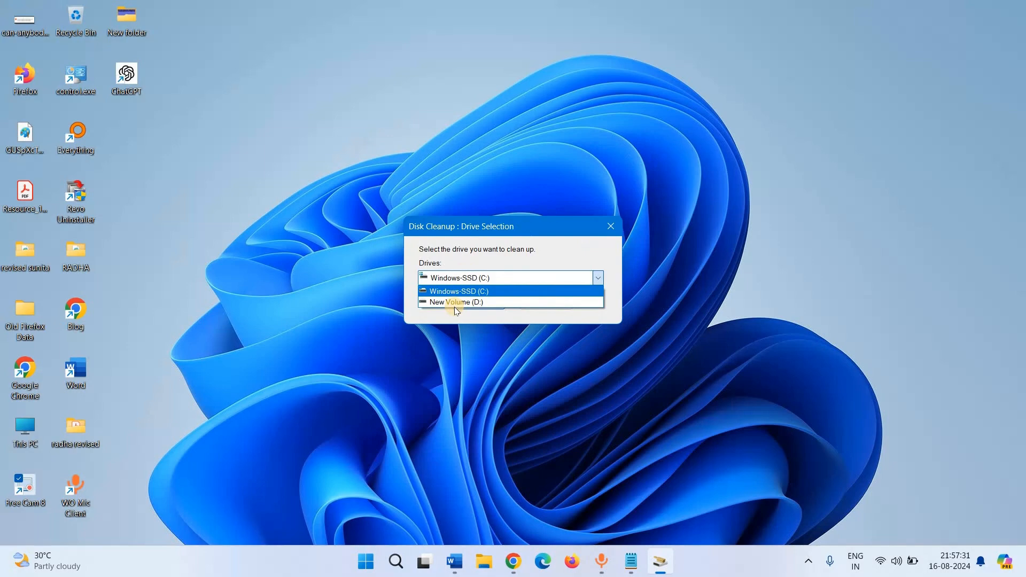
{"action": "left_click", "coordinate": [456, 309]}
{"action": "left_click", "coordinate": [470, 300]}
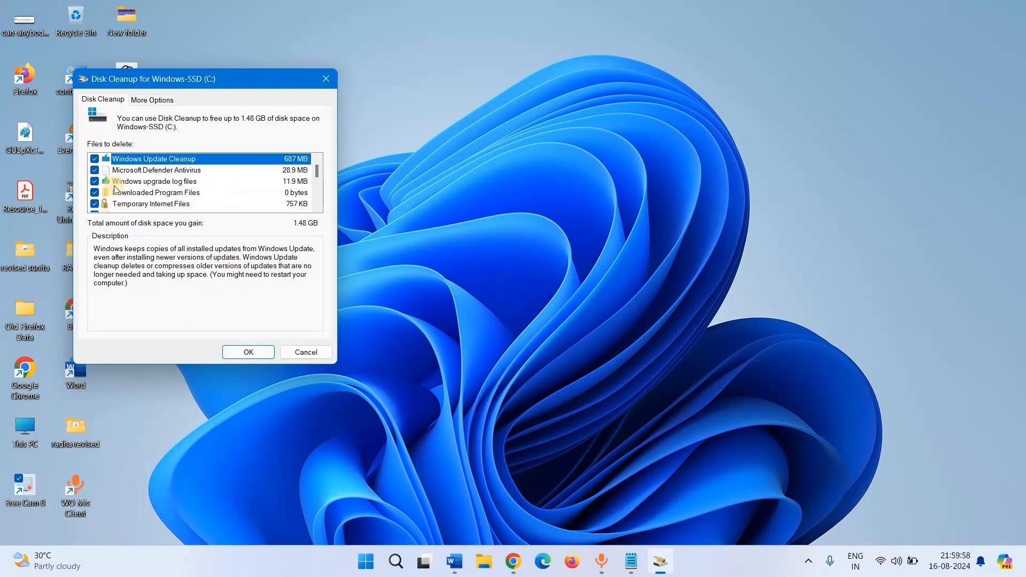
Check the list of files to delete on drive C: and permanently delete the ticked items.
{"action": "scroll", "coordinate": [115, 189], "scroll_direction": "down", "scroll_amount": 4}
{"action": "scroll", "coordinate": [115, 190], "scroll_direction": "up", "scroll_amount": 4}
{"action": "scroll", "coordinate": [114, 189], "scroll_direction": "down", "scroll_amount": 4}
{"action": "scroll", "coordinate": [160, 208], "scroll_direction": "up", "scroll_amount": 4}
{"action": "left_click", "coordinate": [238, 353]}
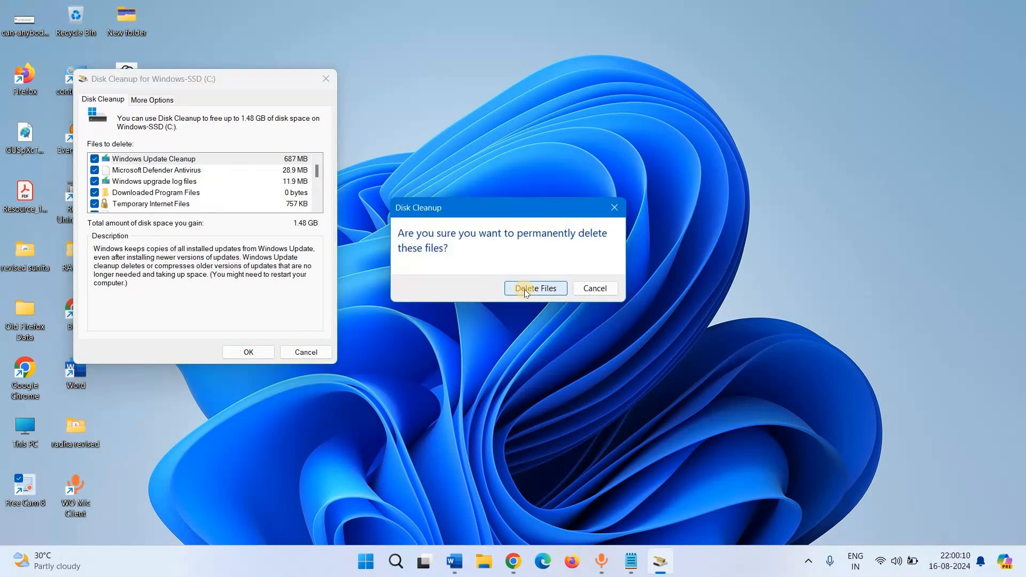
{"action": "key", "text": "Return"}
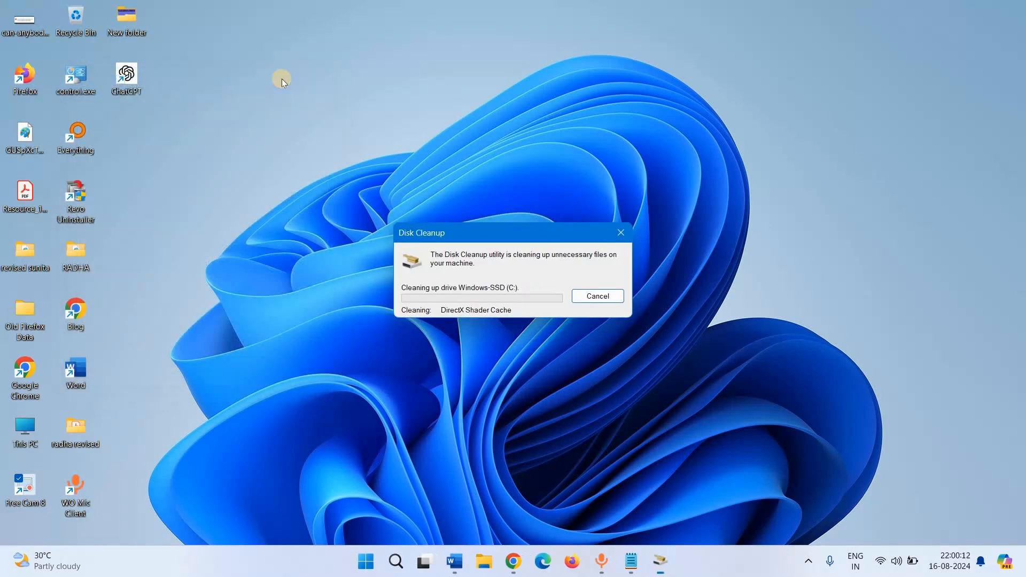